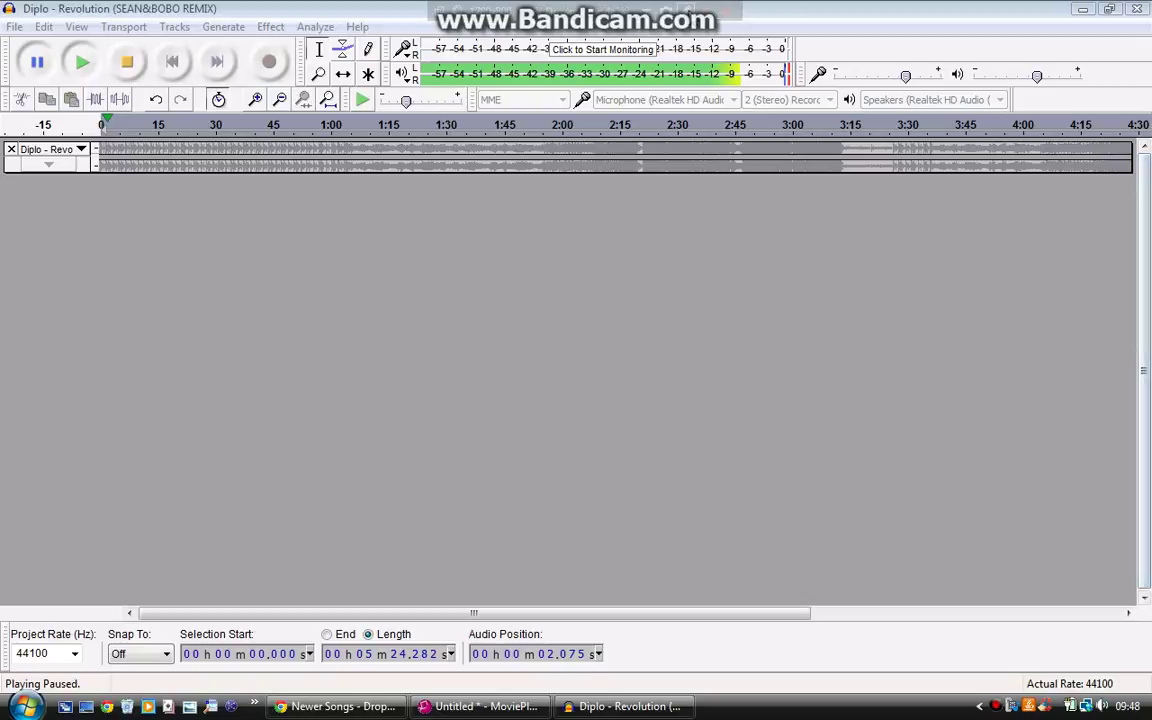
Step: Focus Audacity and collapse the Diplo track to a thin strip
click(330, 333)
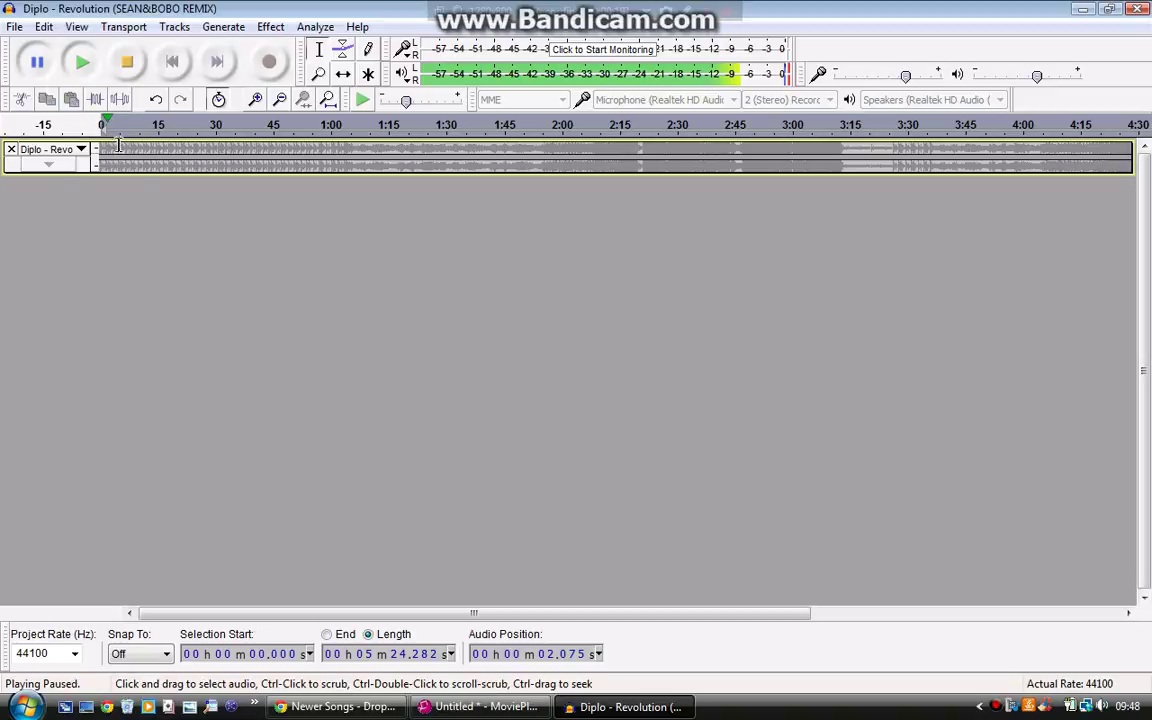
click(50, 162)
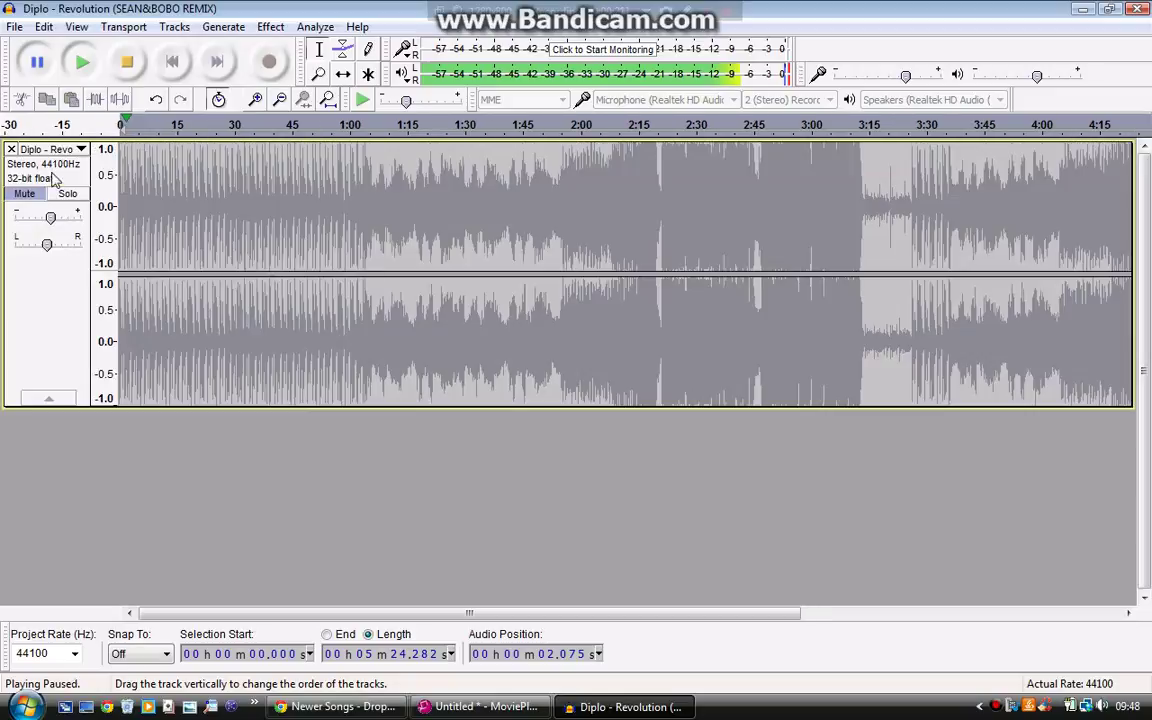
click(44, 398)
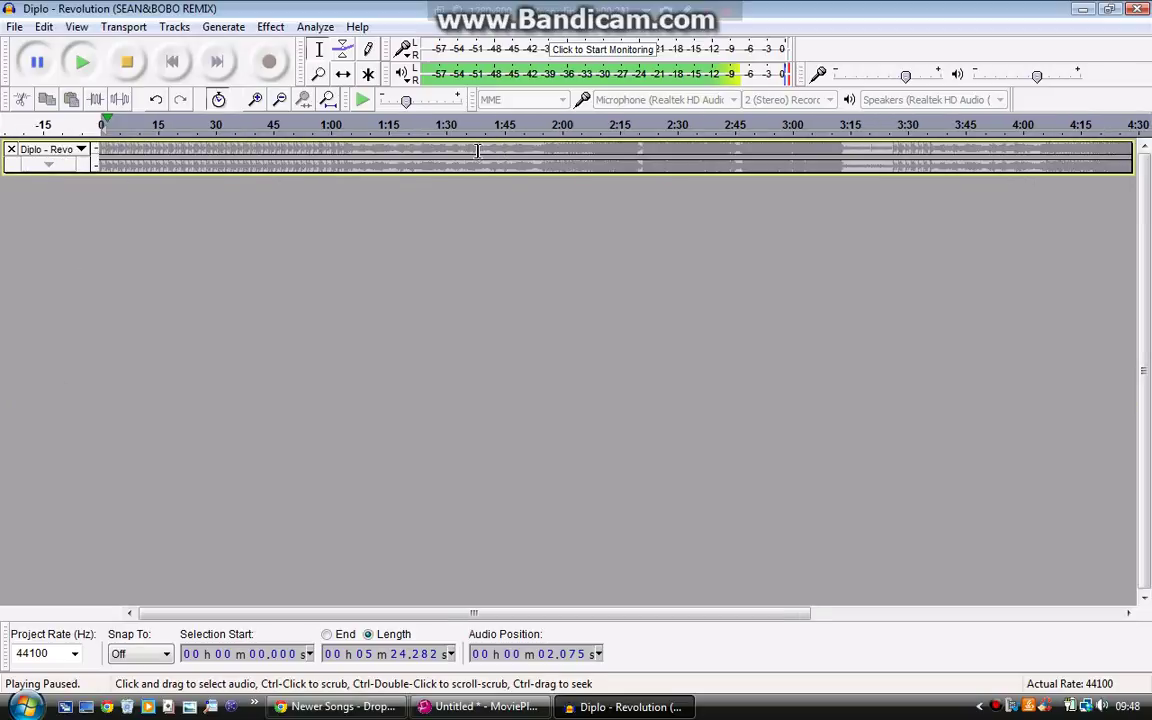
click(14, 26)
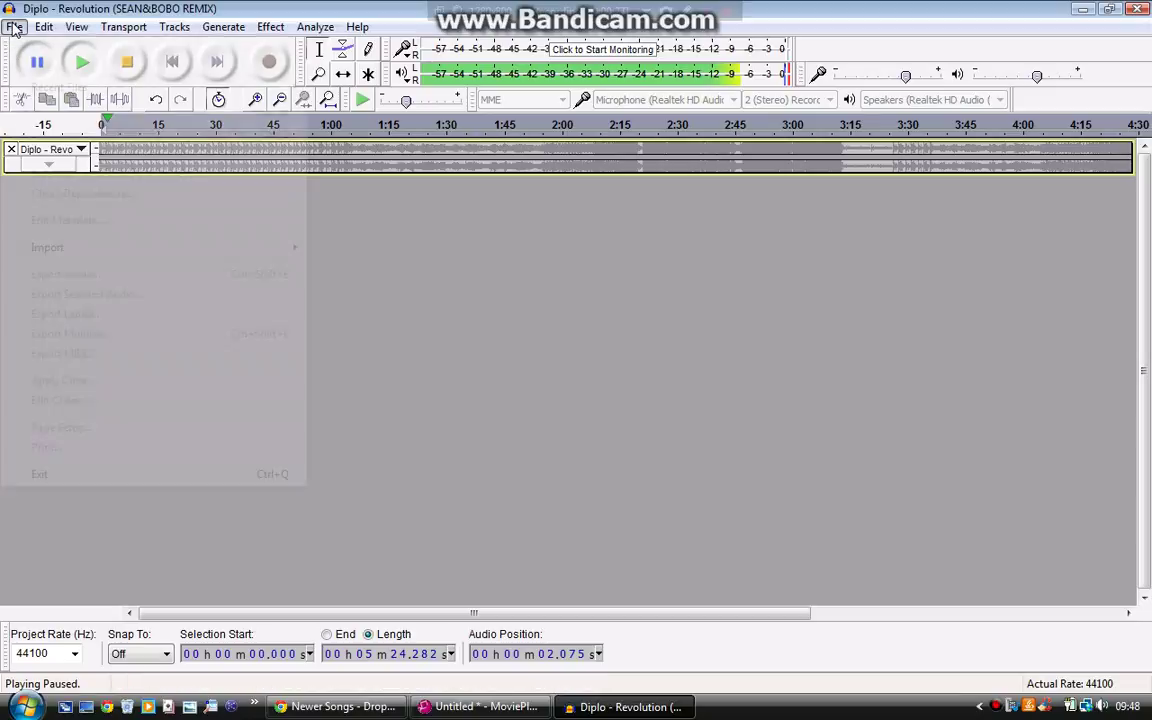
click(353, 230)
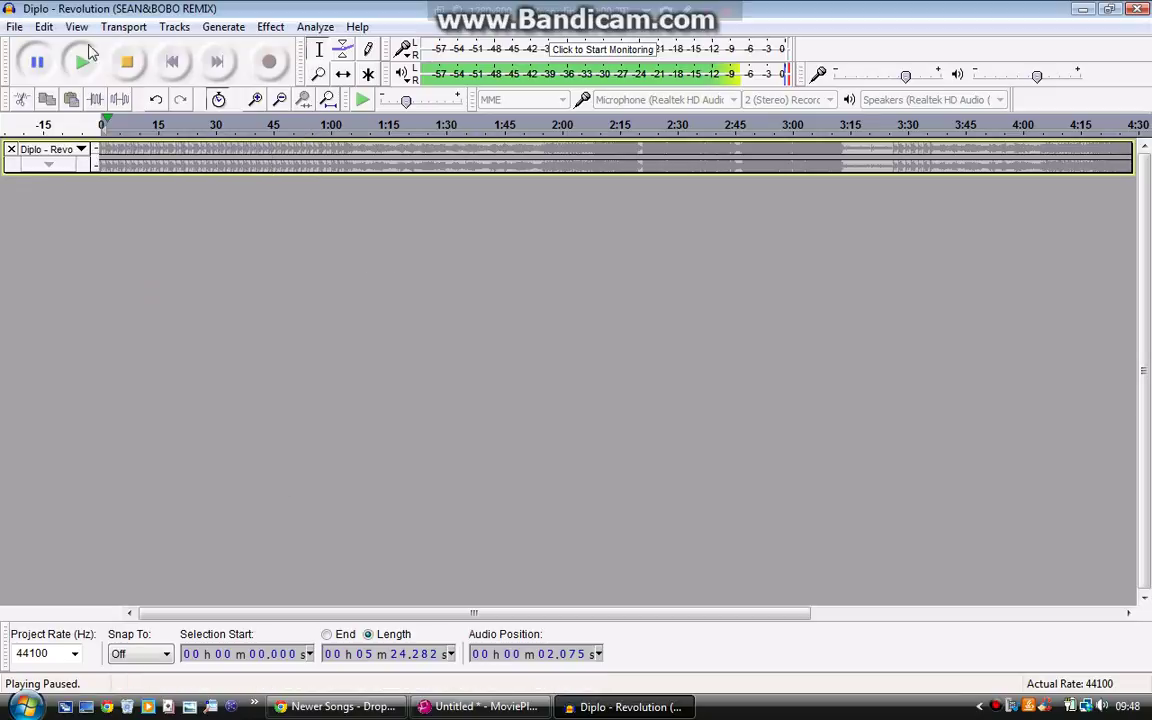
Step: Stop playback, attempt an audio export, and dismiss the muted-audio warning
click(133, 66)
click(14, 26)
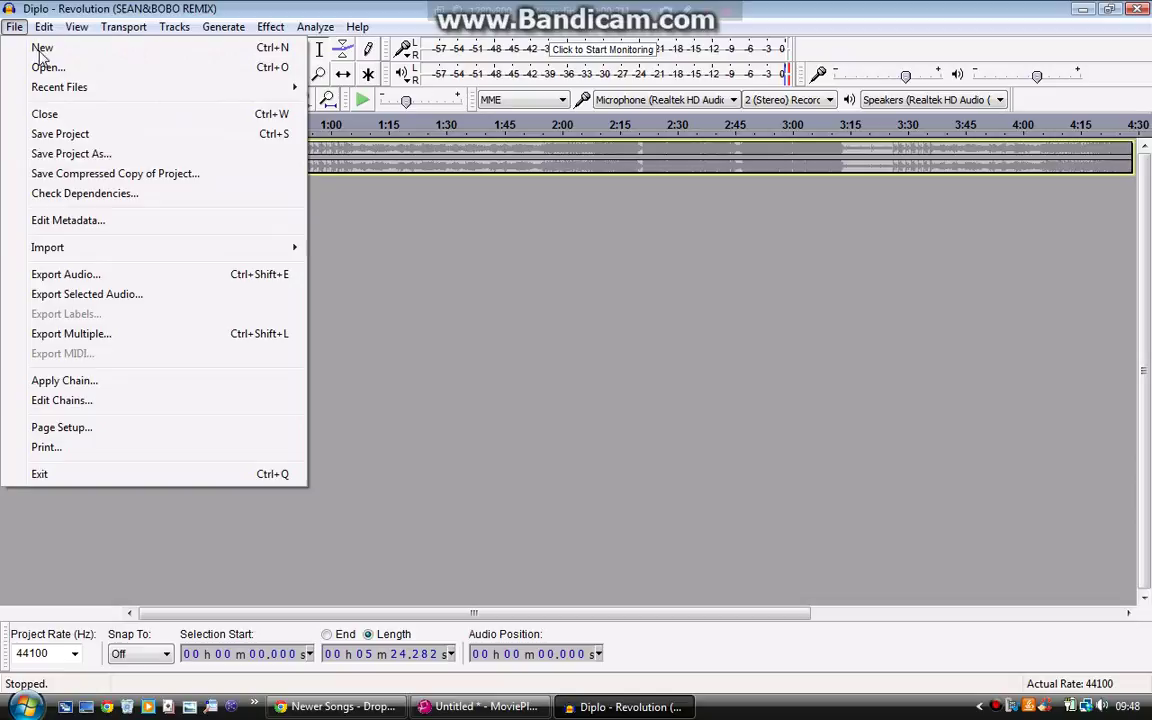
click(95, 273)
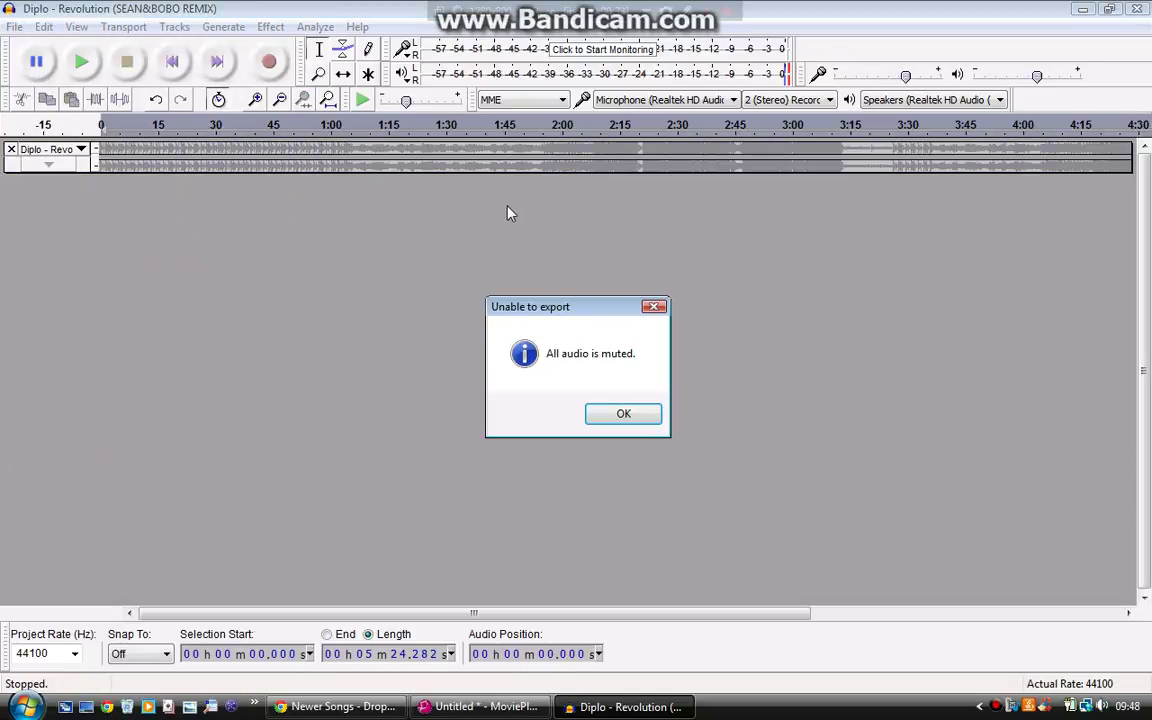
click(592, 410)
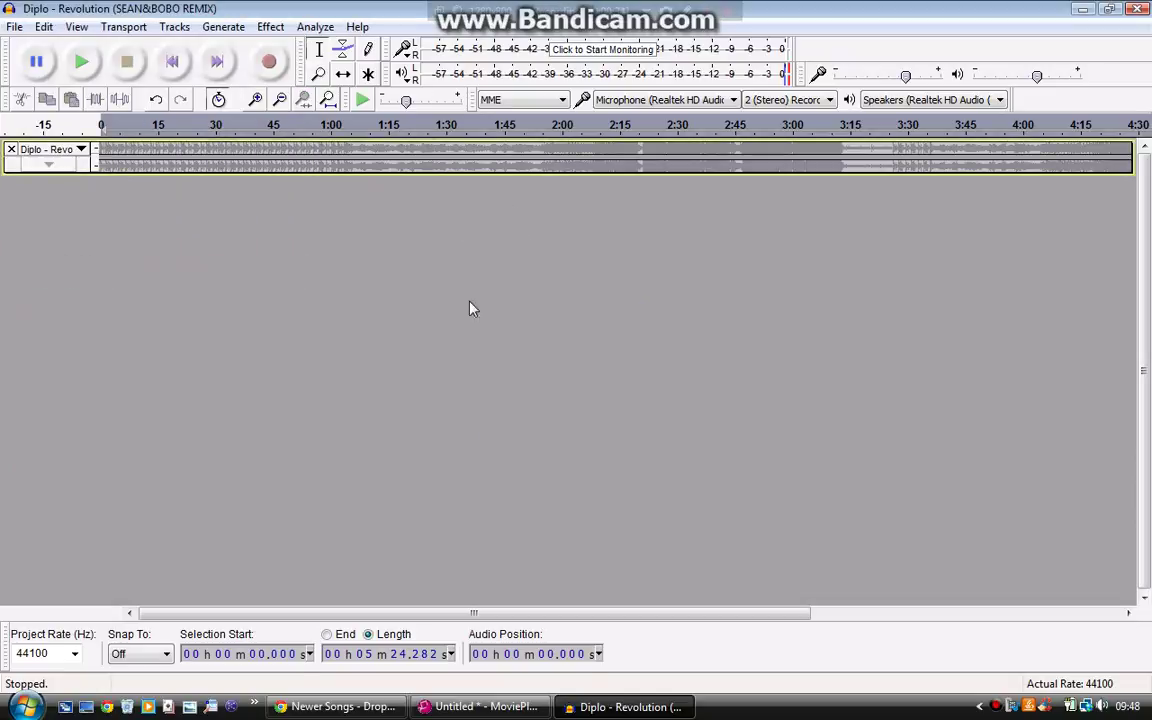
Step: Import the 'Deorro - Five Hours (Static Video) [LE7ELS]' audio file as a new track
click(44, 26)
mouse_move(14, 26)
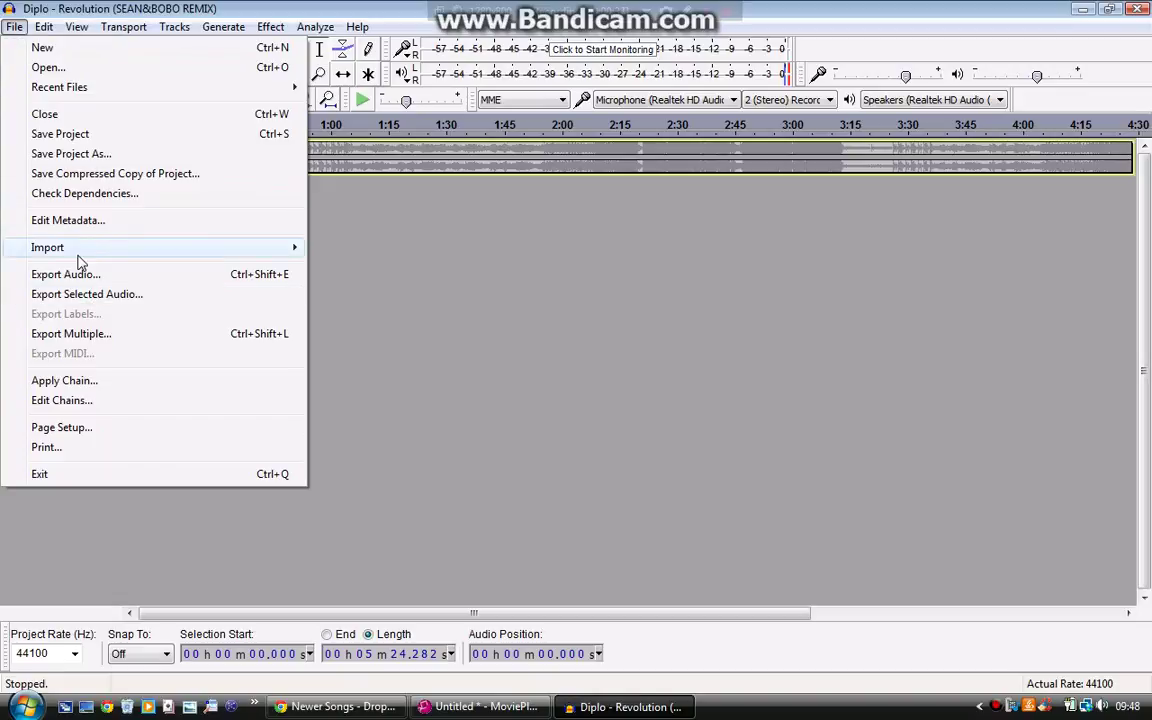
mouse_move(75, 247)
click(450, 247)
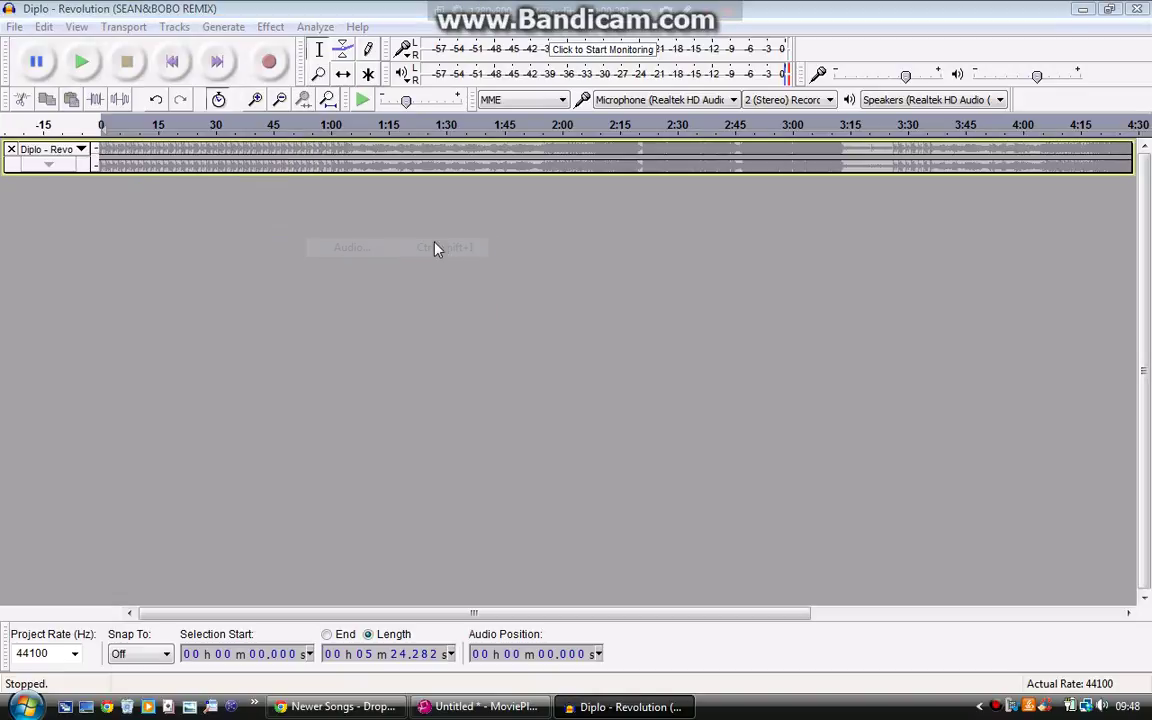
click(462, 184)
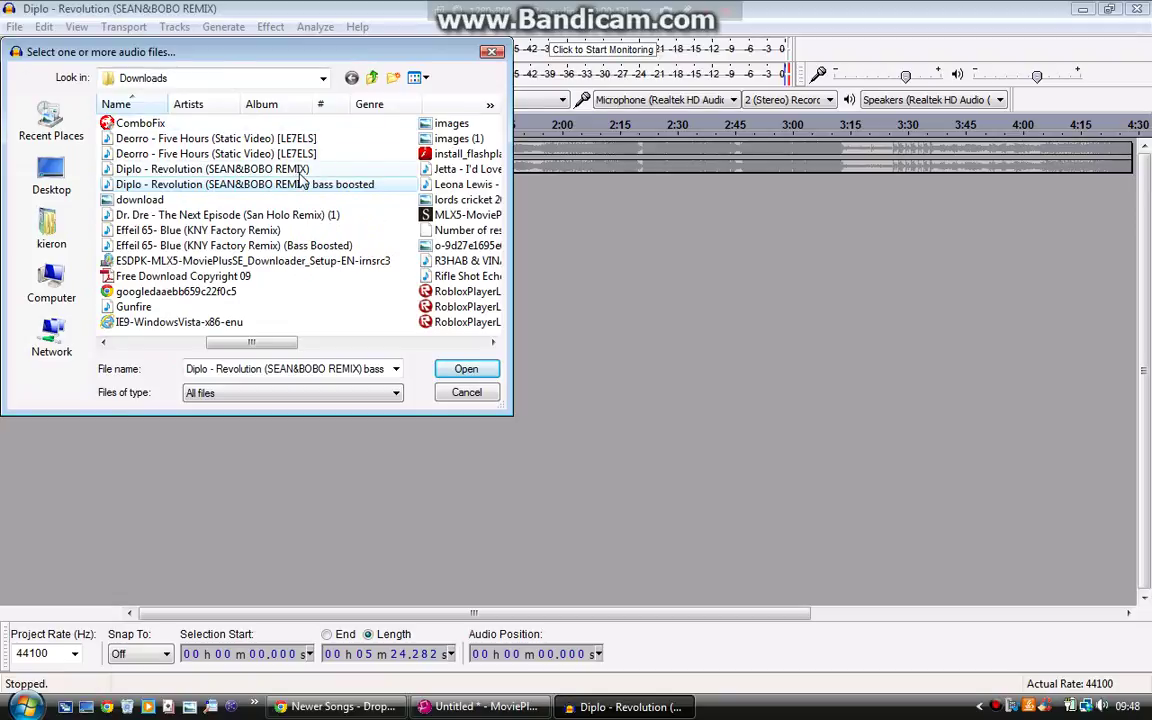
click(277, 151)
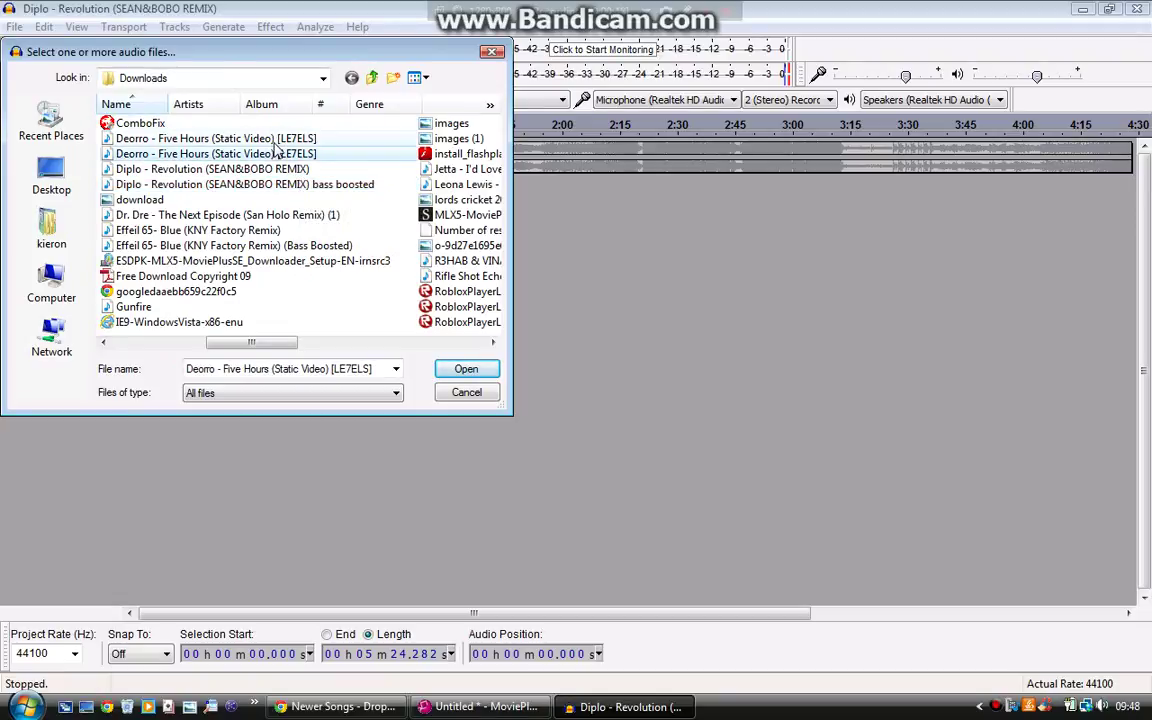
double_click(276, 143)
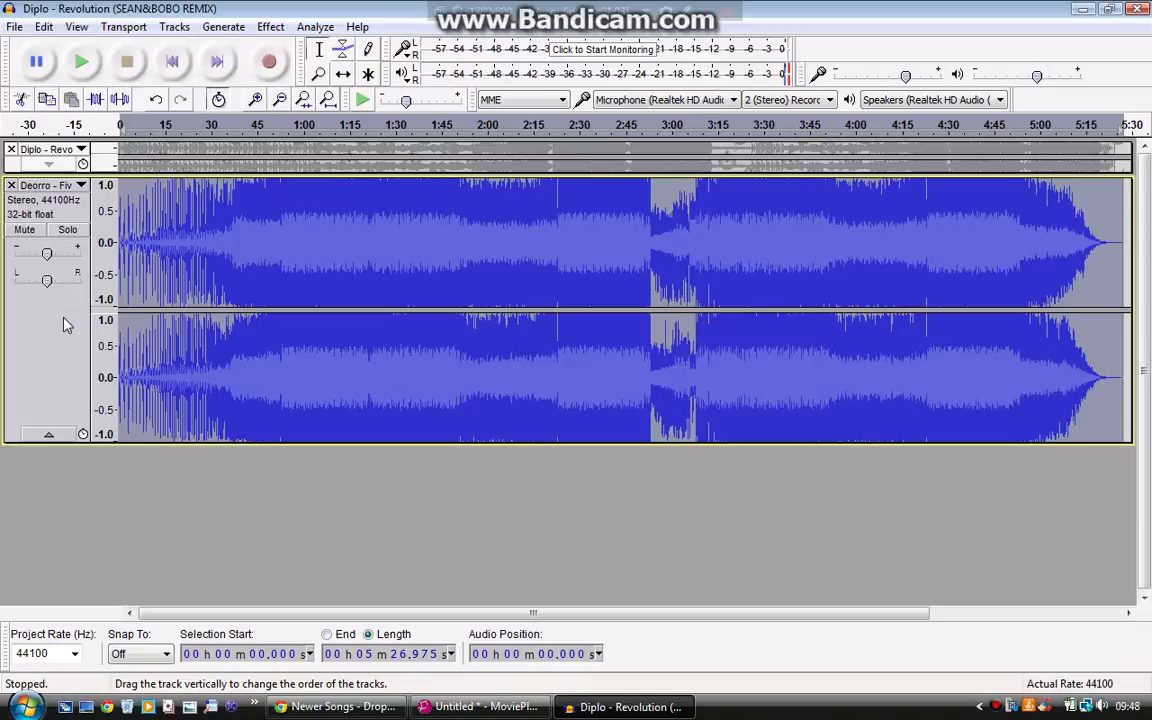
Step: Normalize the Deorro track to -13.0 dB, treating stereo channels independently
click(272, 30)
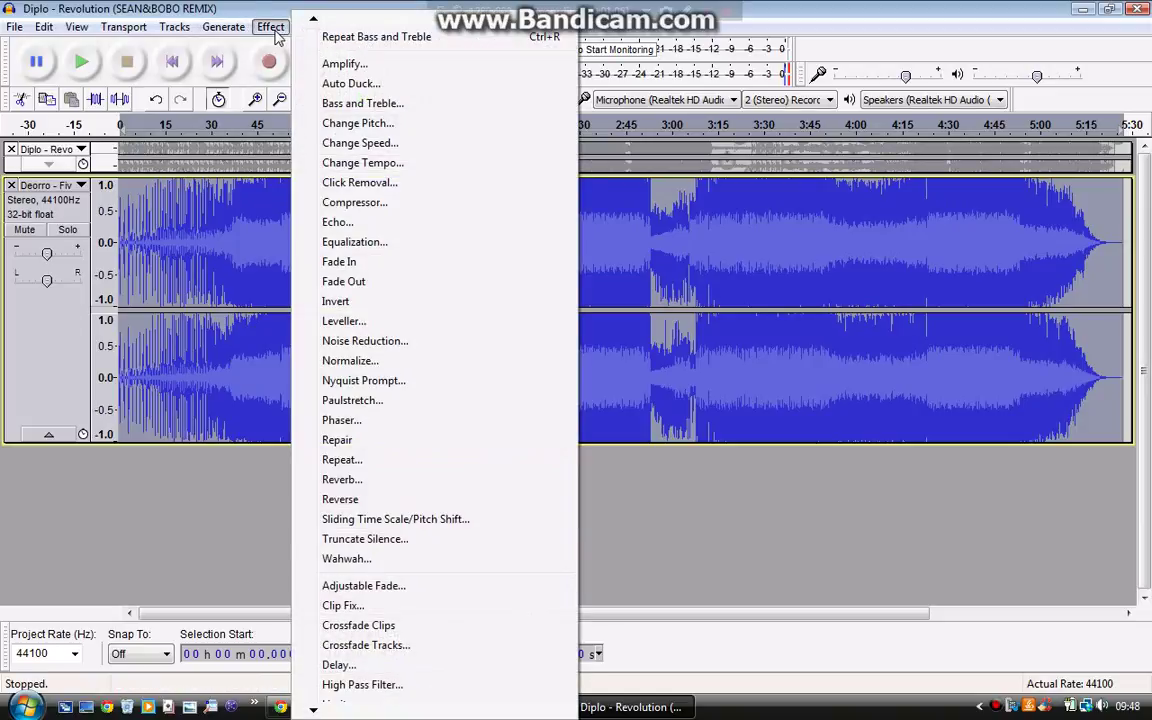
click(284, 30)
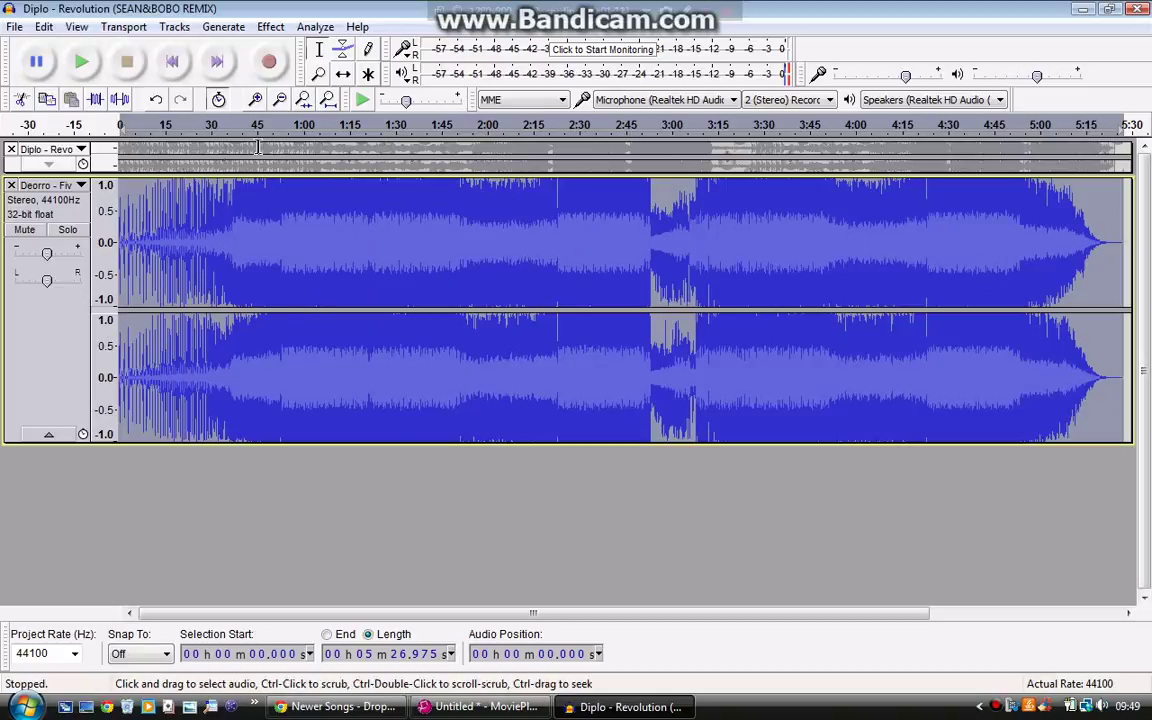
click(258, 30)
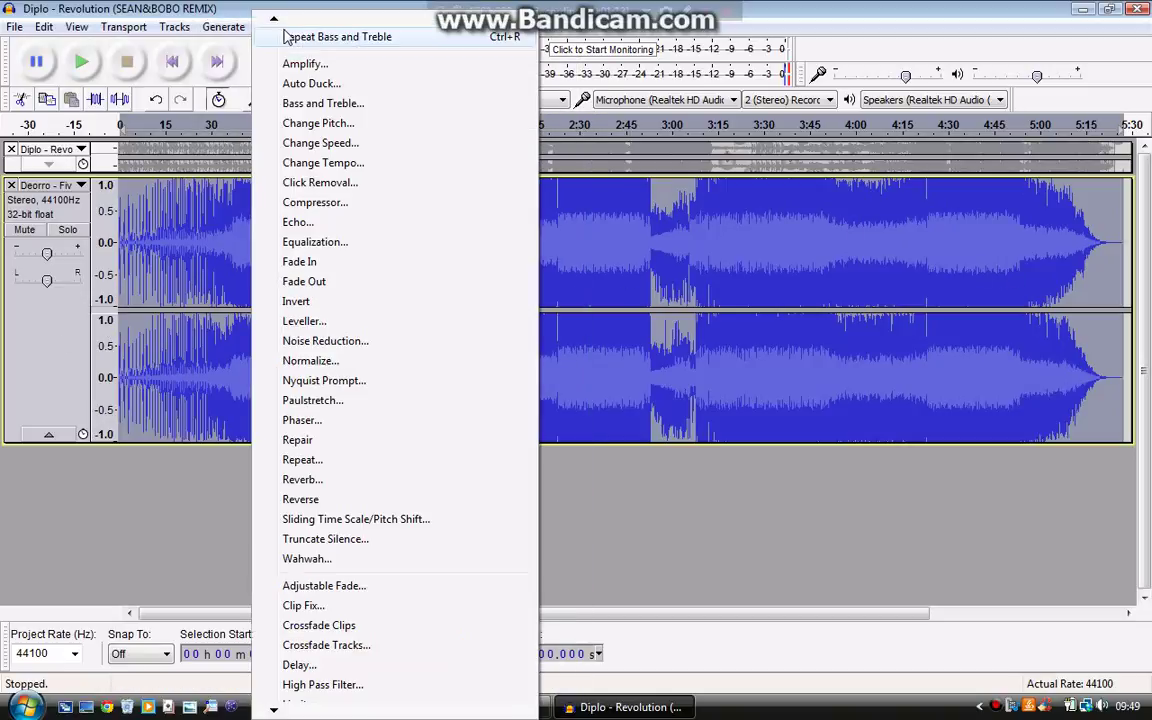
click(305, 362)
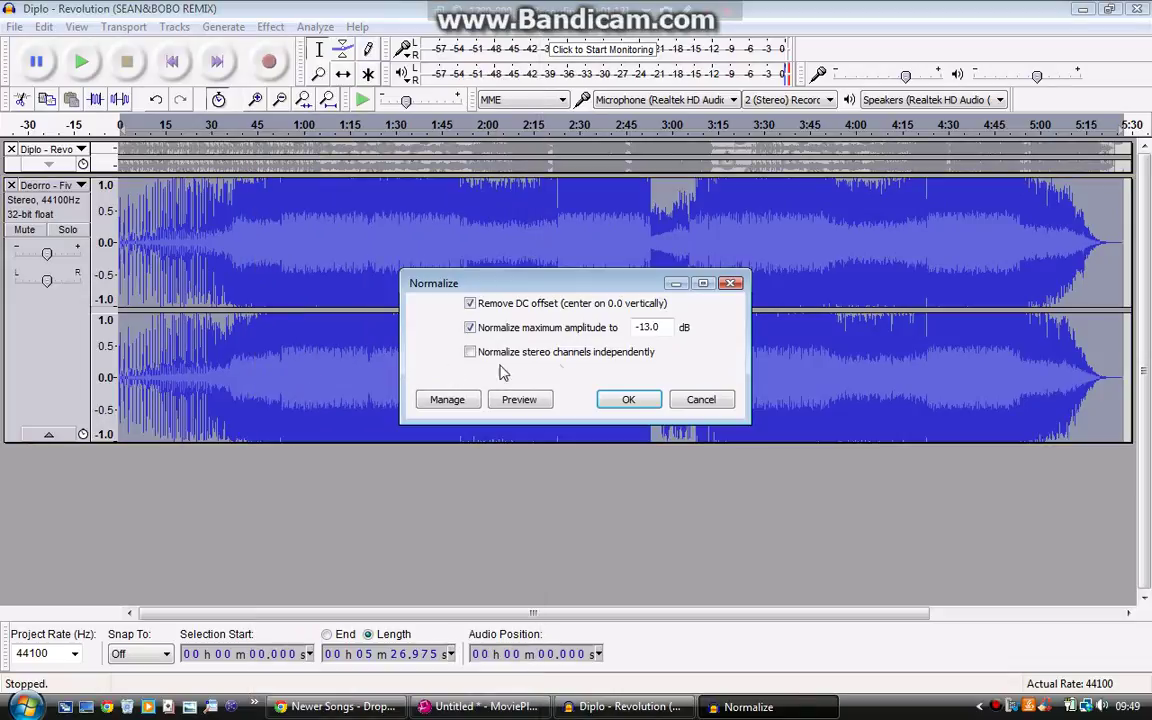
click(655, 352)
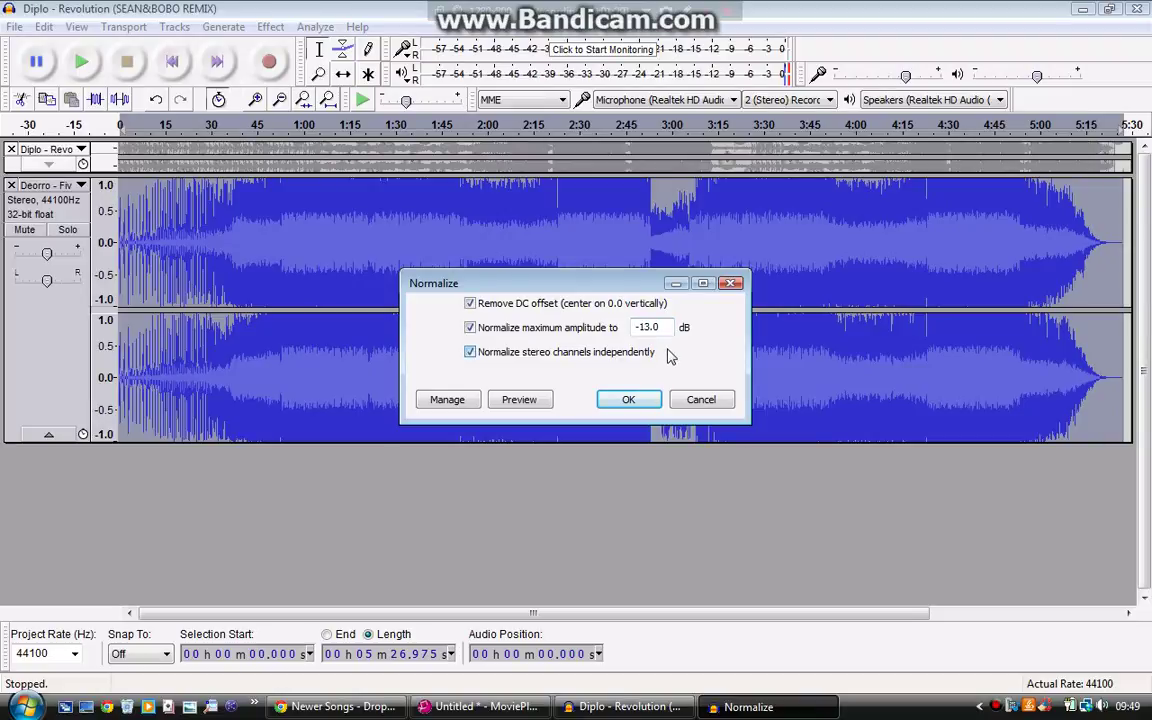
click(630, 401)
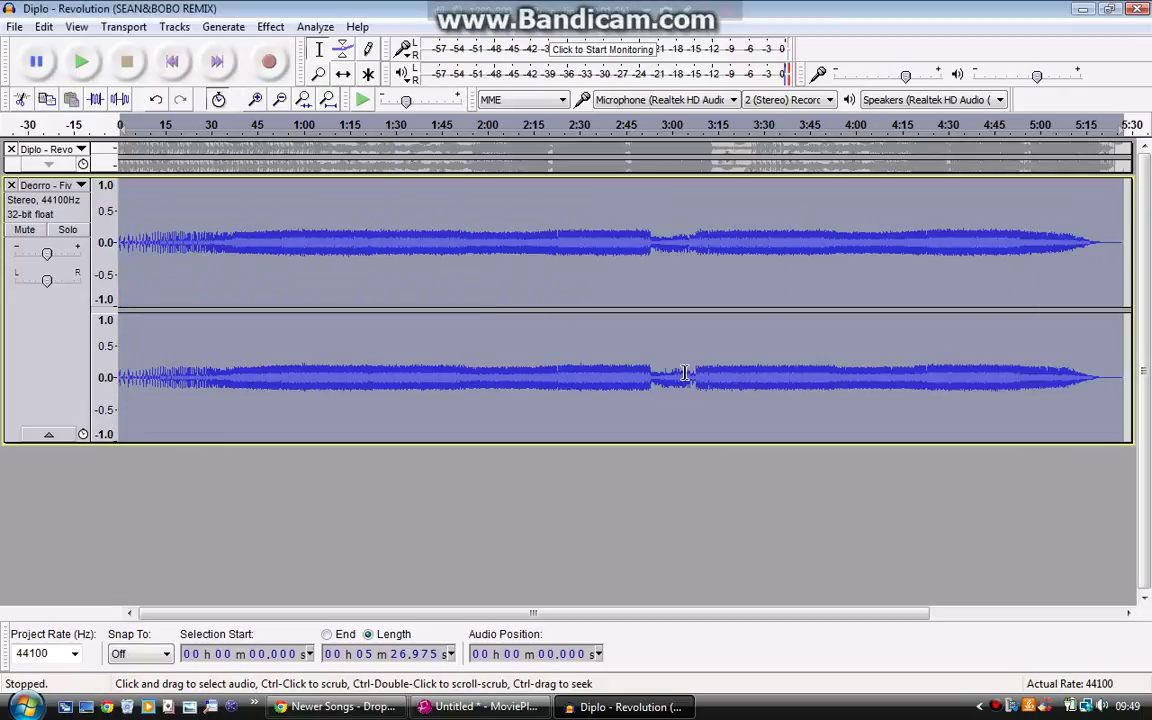
Step: Keep the Diplo track collapsed and apply Bass and Treble with Bass at 15 dB
click(48, 163)
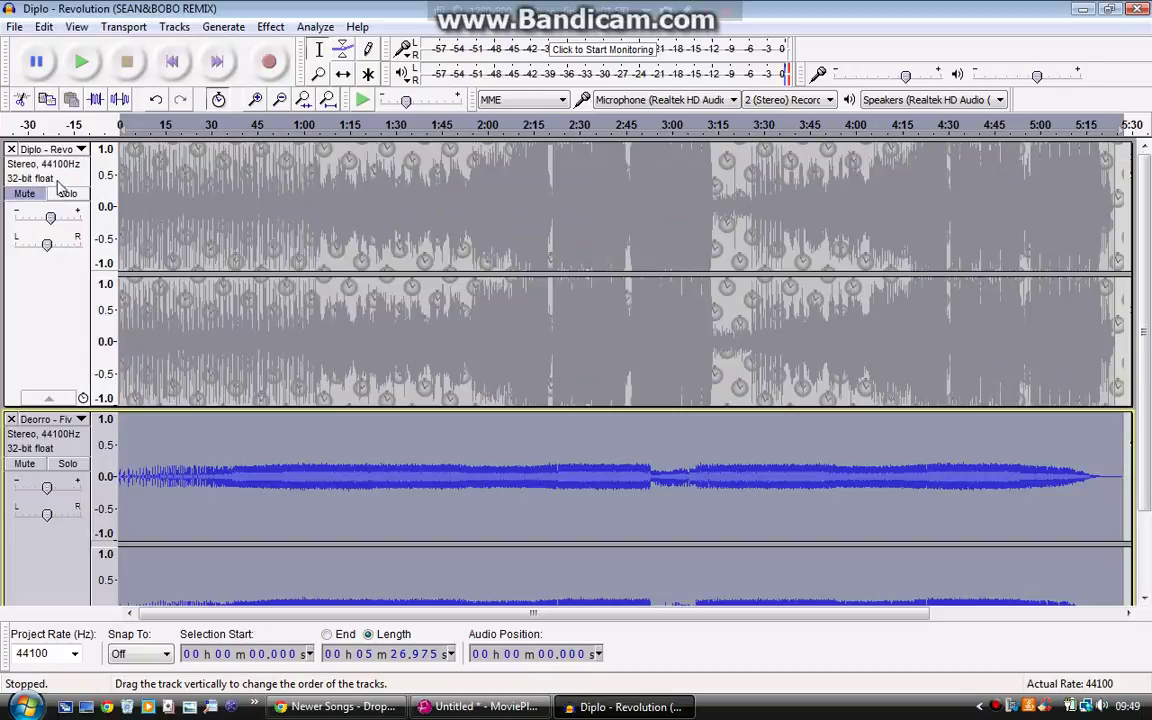
click(45, 399)
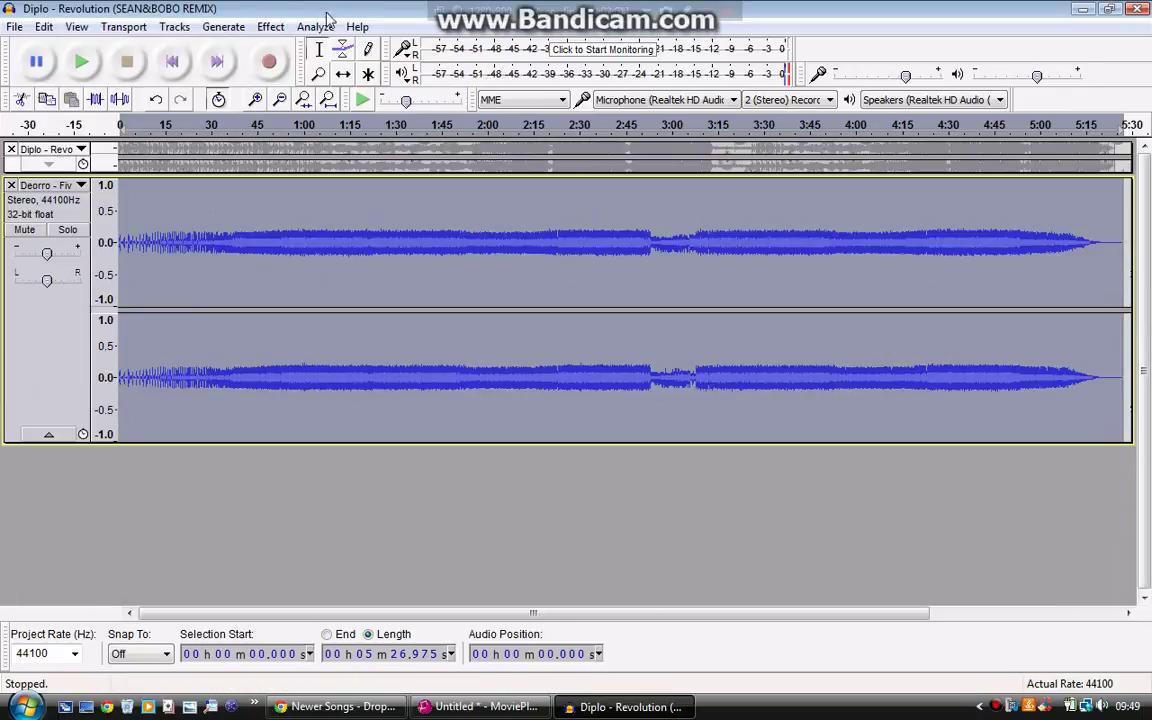
click(281, 30)
click(370, 103)
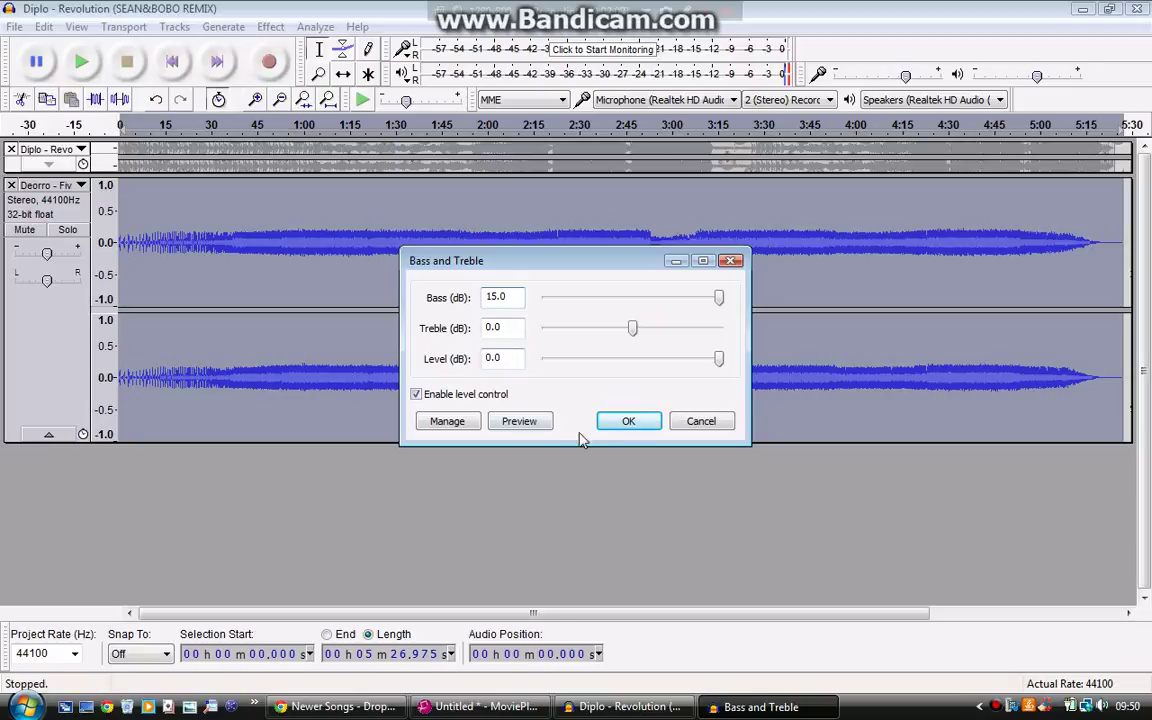
click(630, 424)
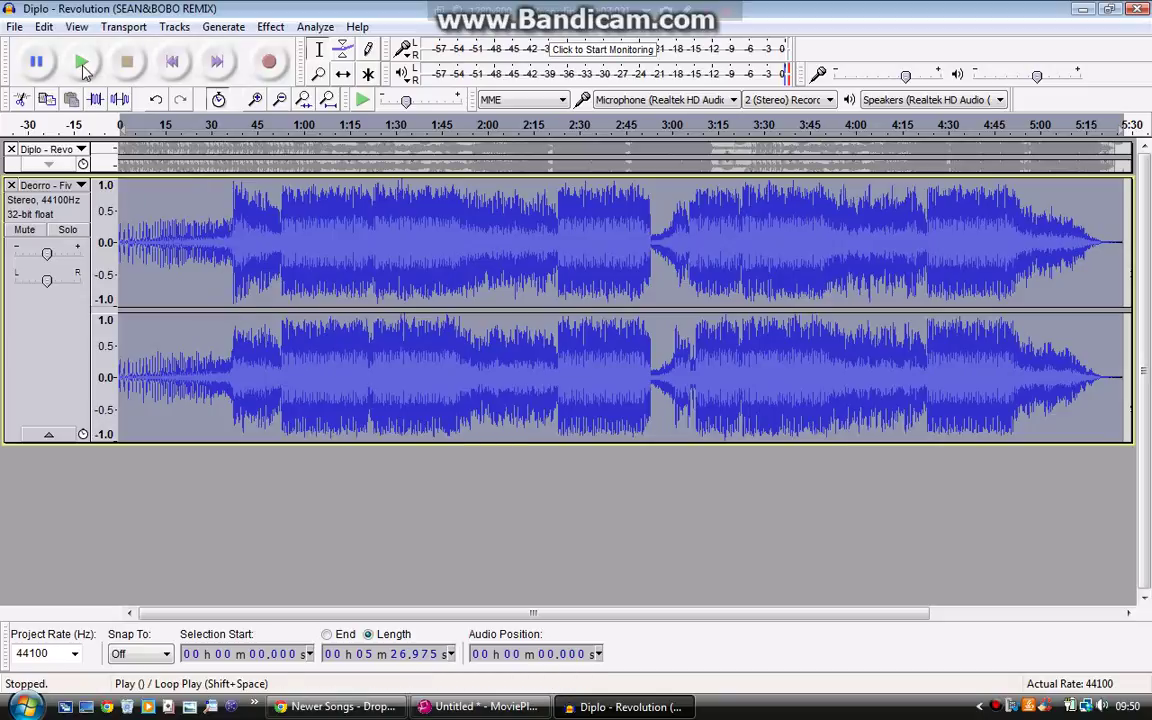
Step: Set track gain to +4 dB and playback volume to 0.94, previewing from about 36 seconds
click(56, 255)
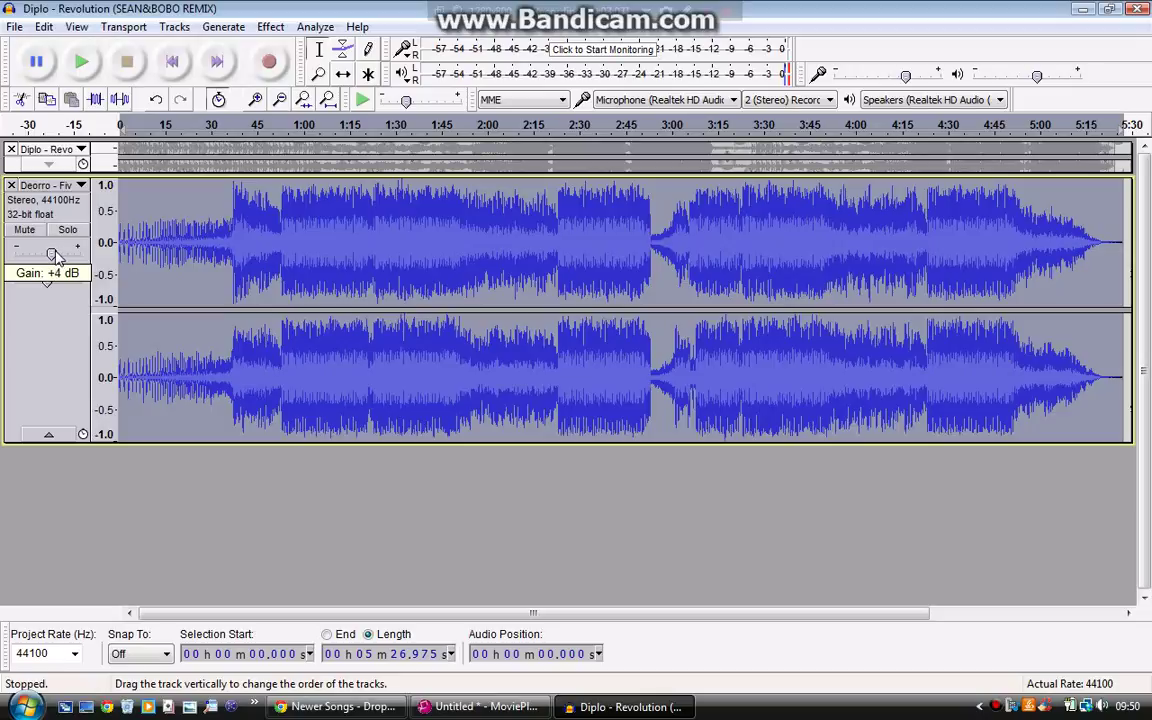
click(82, 63)
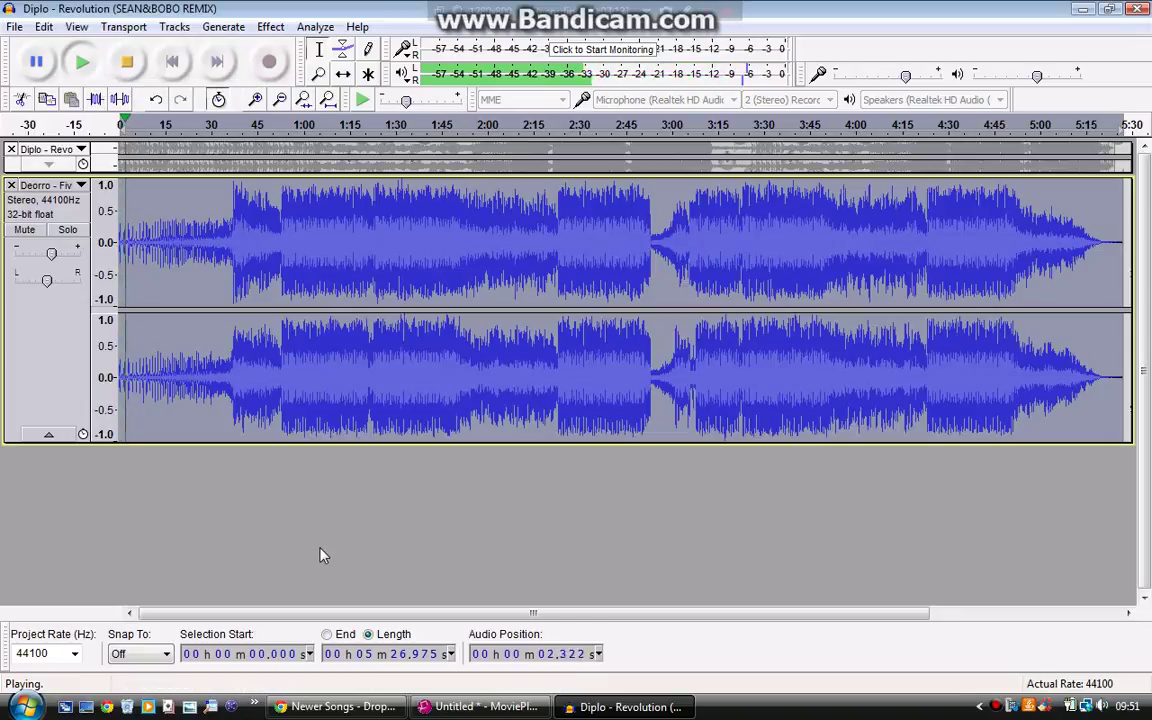
click(230, 133)
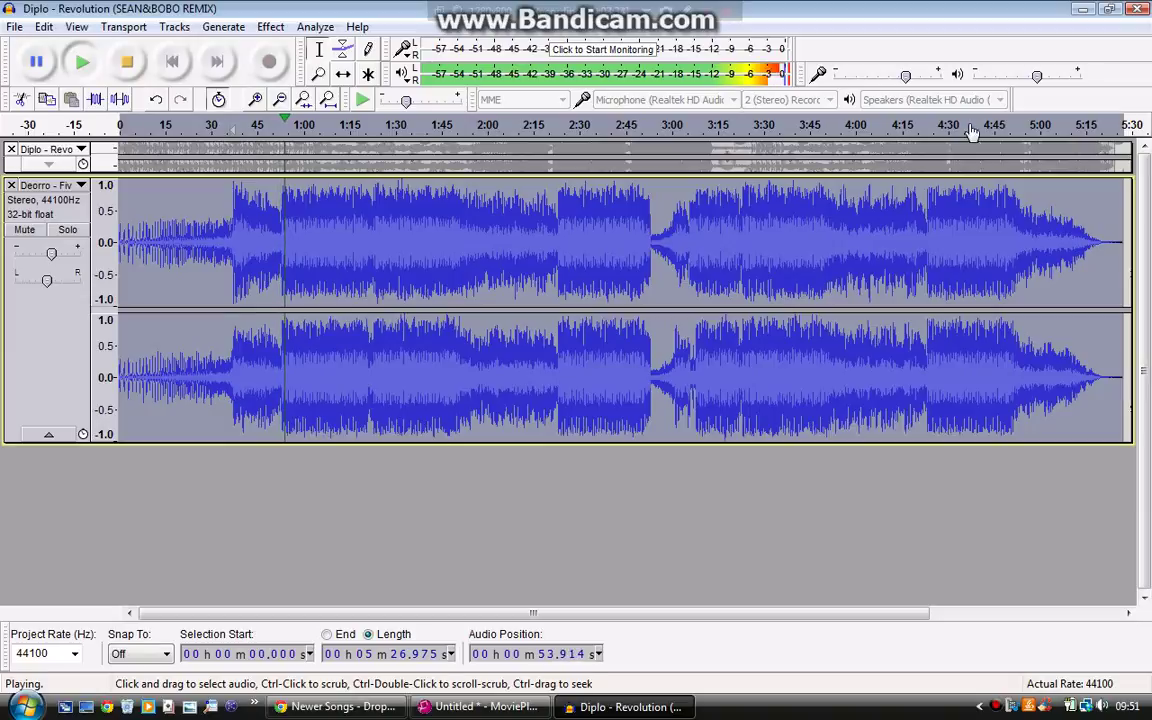
drag(1036, 76, 1085, 86)
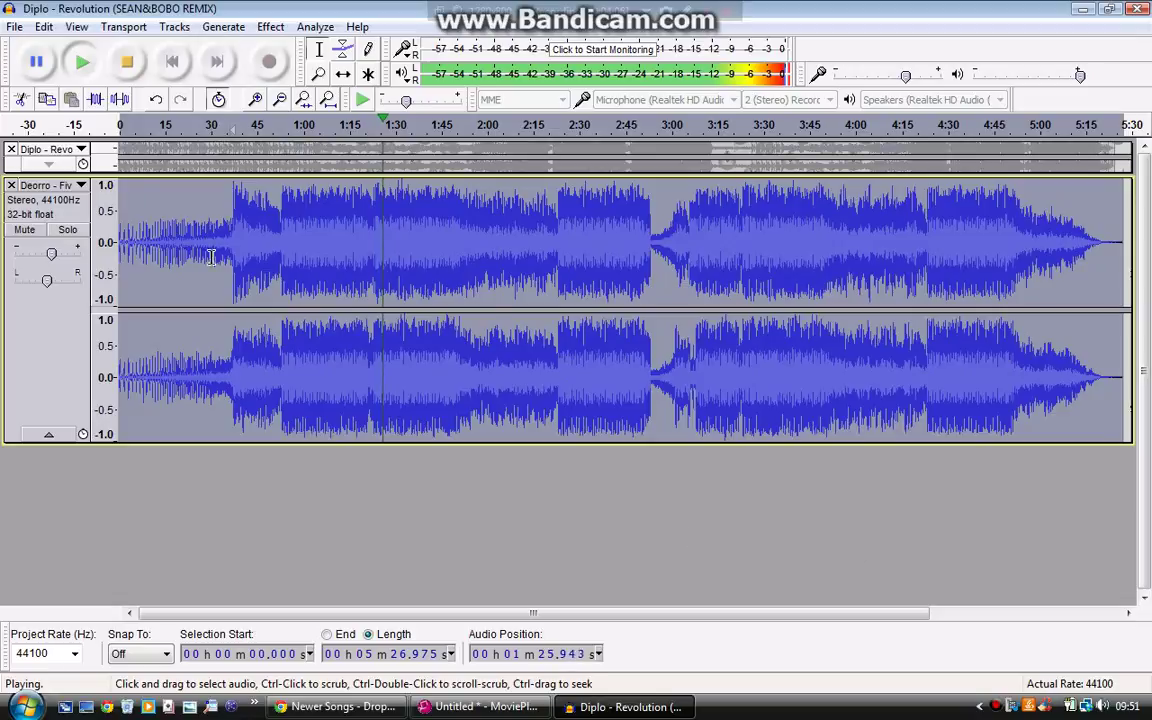
click(36, 61)
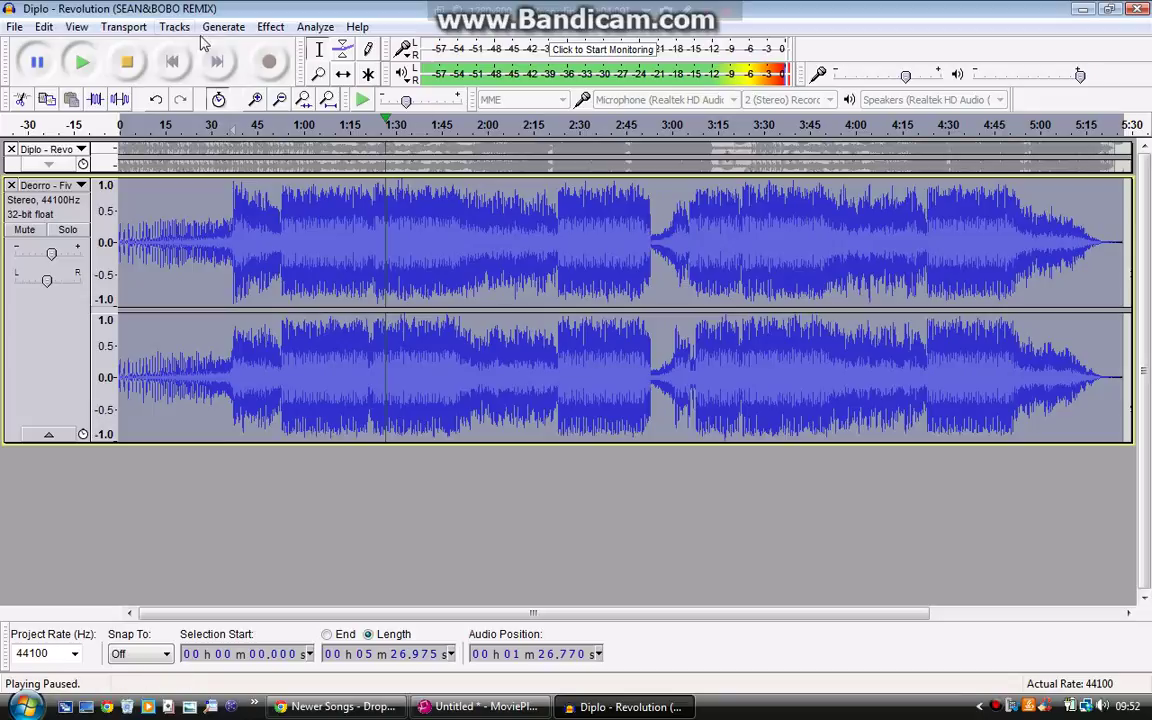
click(122, 60)
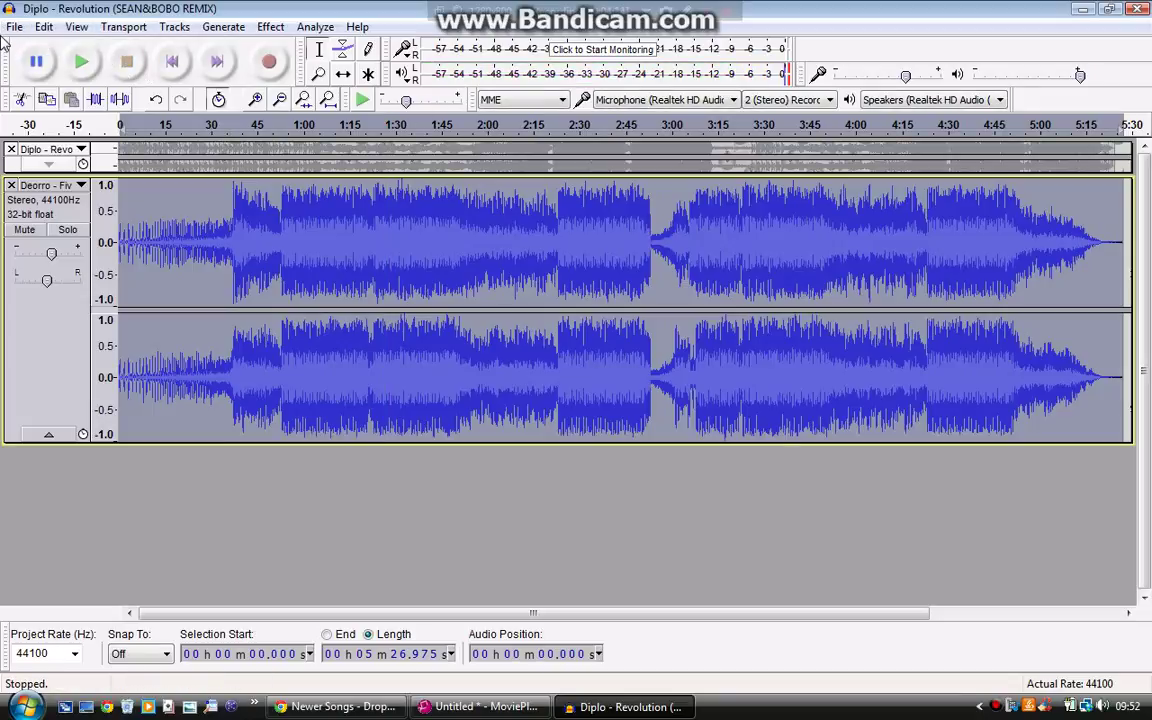
Step: Export the track as a 16-bit PCM WAV to Downloads without metadata, then switch to MoviePlus
click(40, 27)
mouse_move(15, 27)
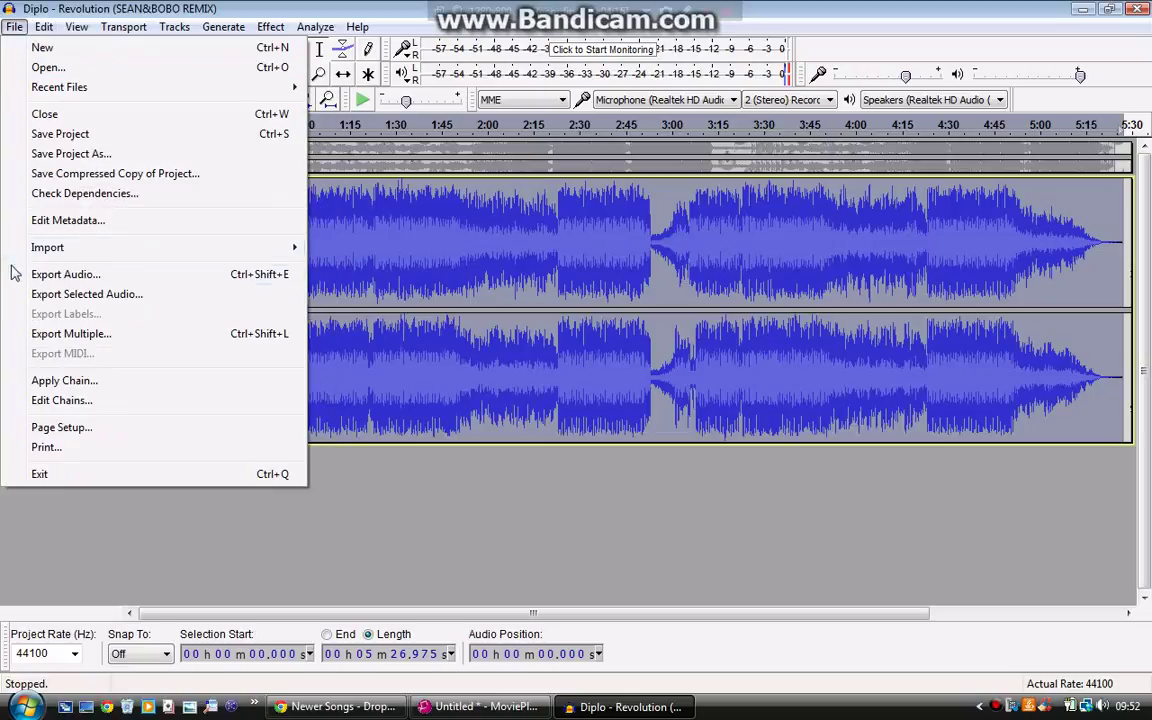
click(57, 272)
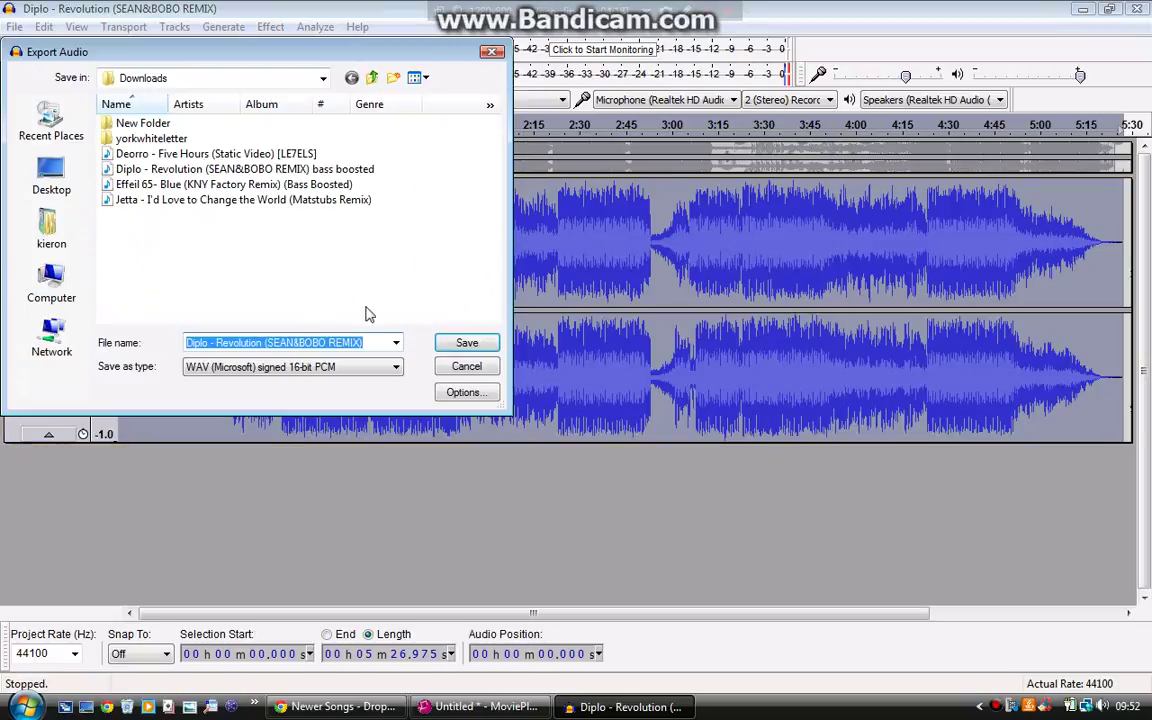
click(466, 343)
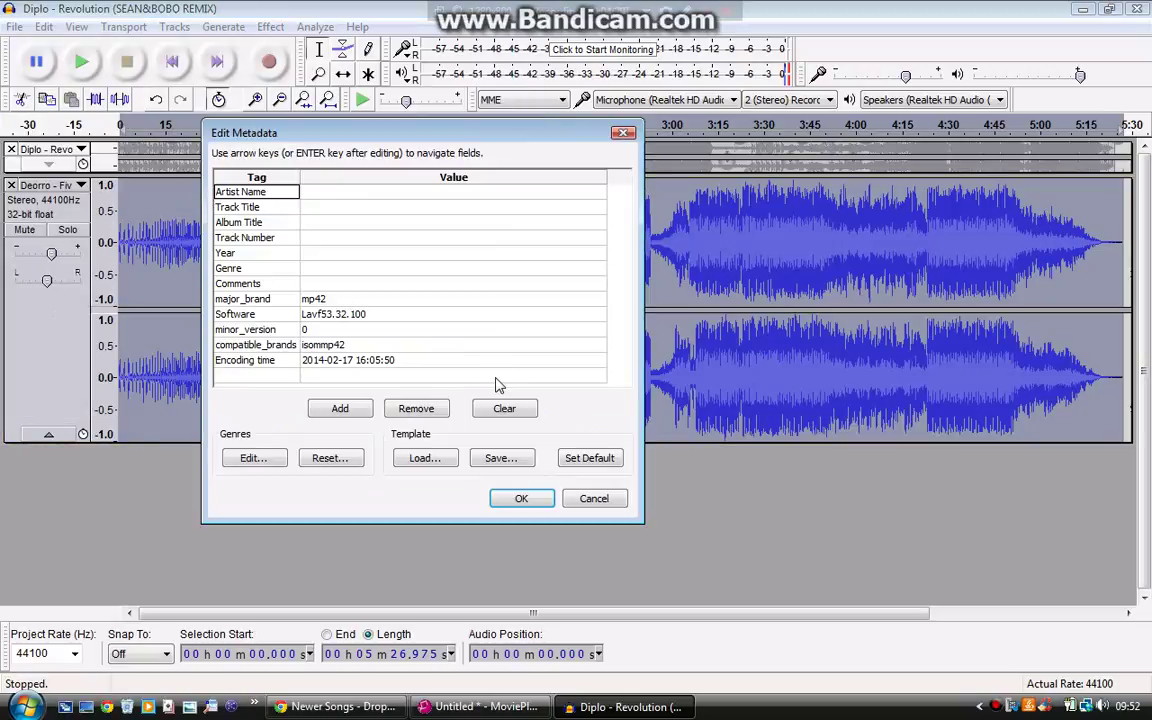
click(604, 503)
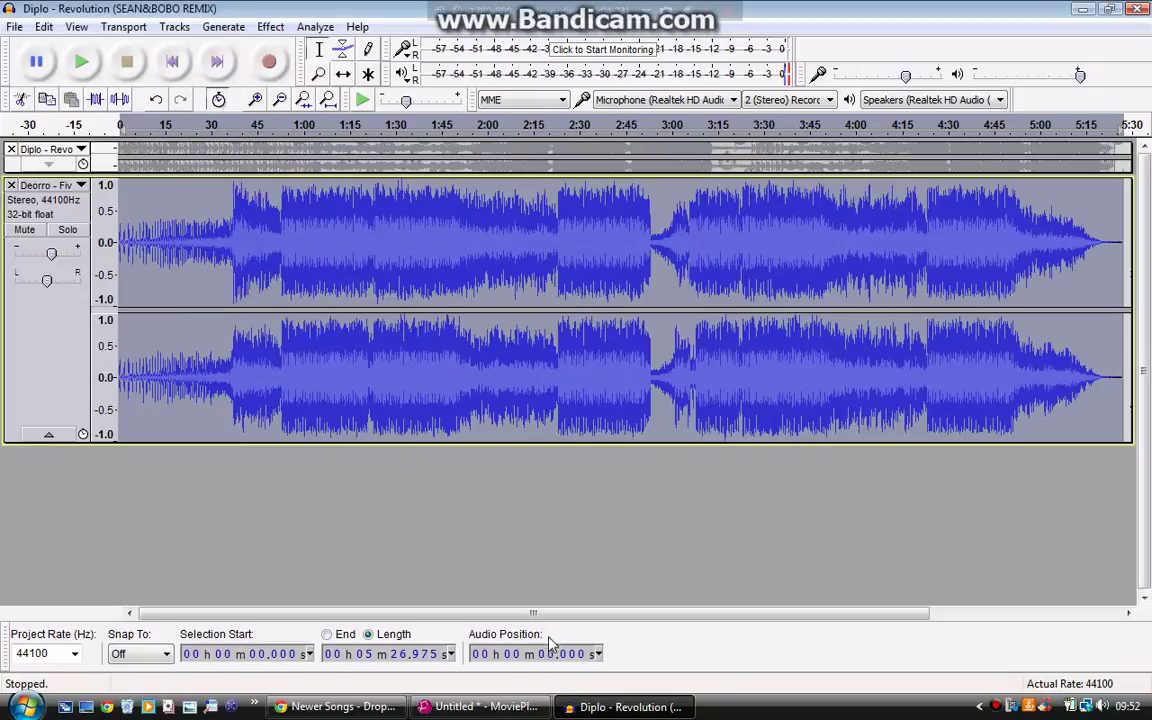
key(alt+Tab)
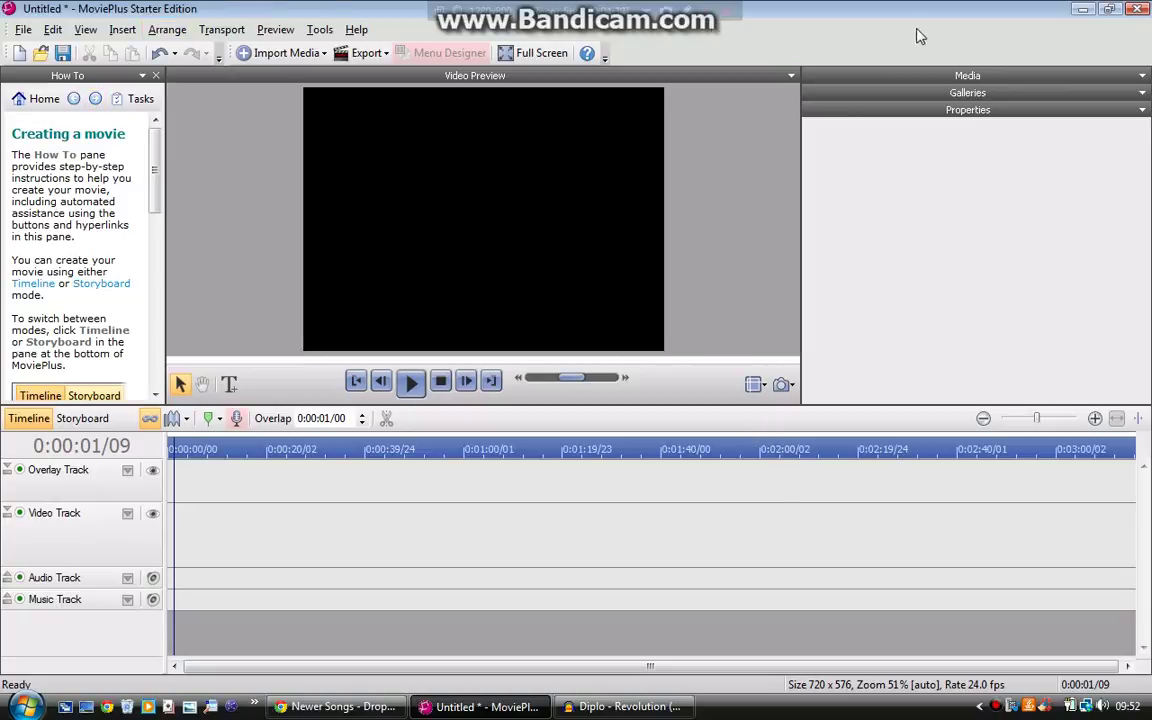
Step: Import the Deorro WAV into the project media and drag it onto the Audio Track
click(852, 75)
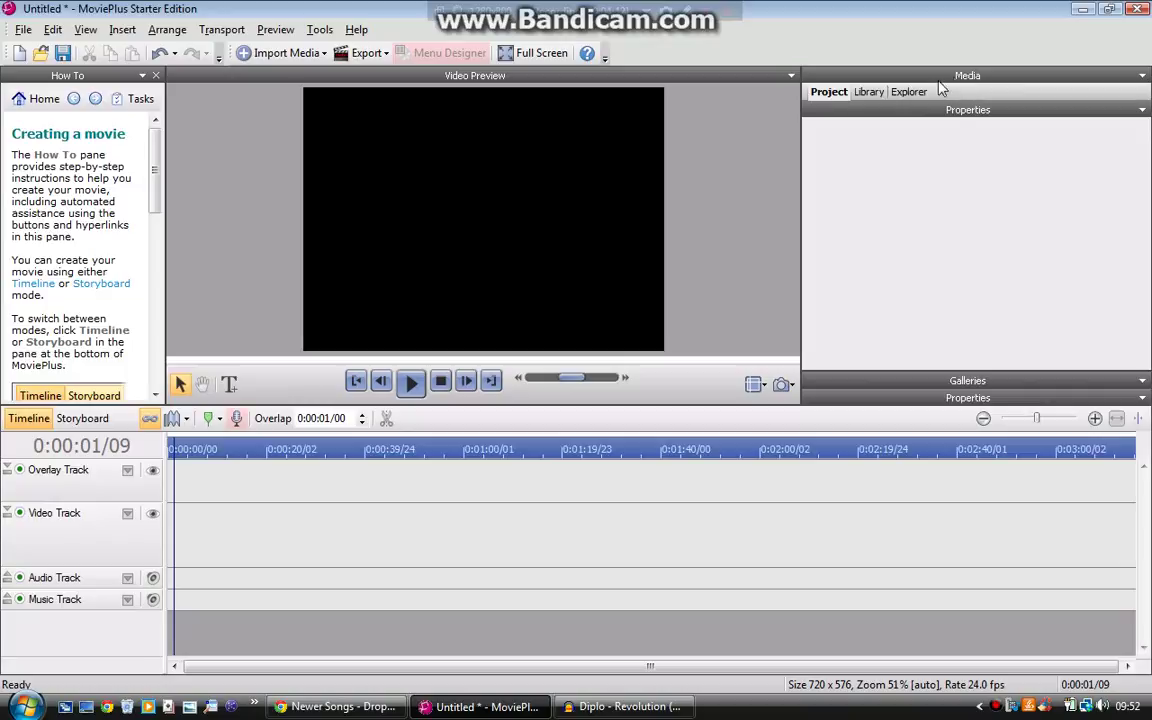
click(858, 113)
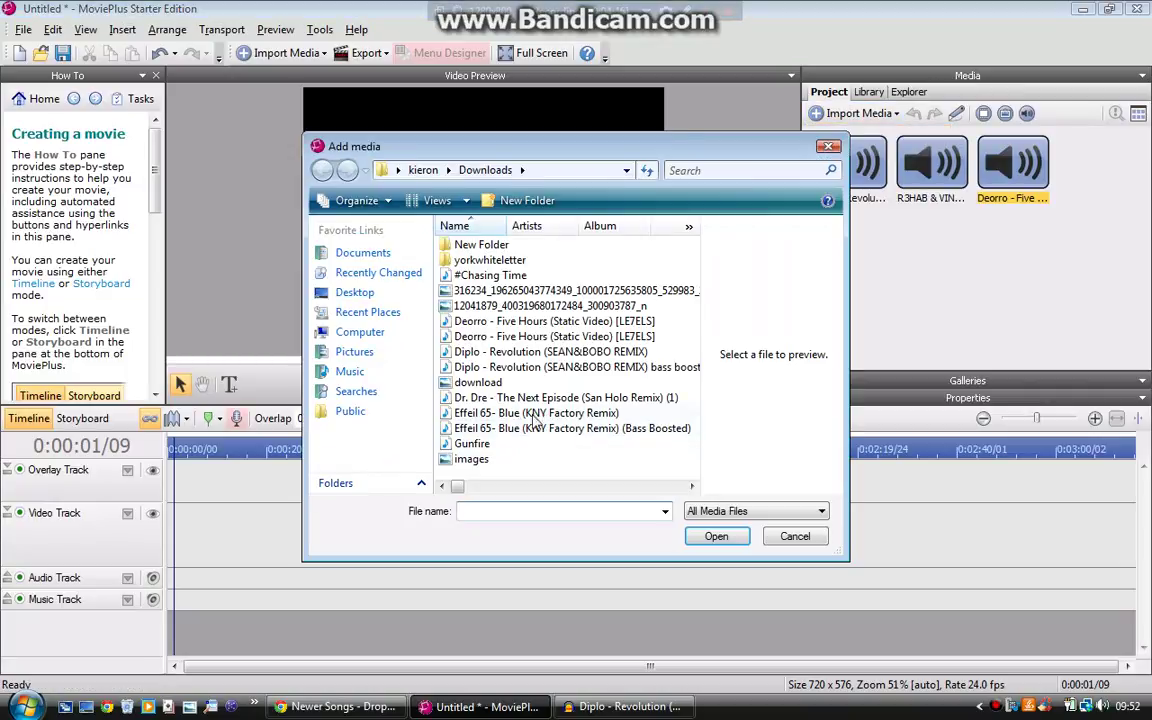
click(540, 336)
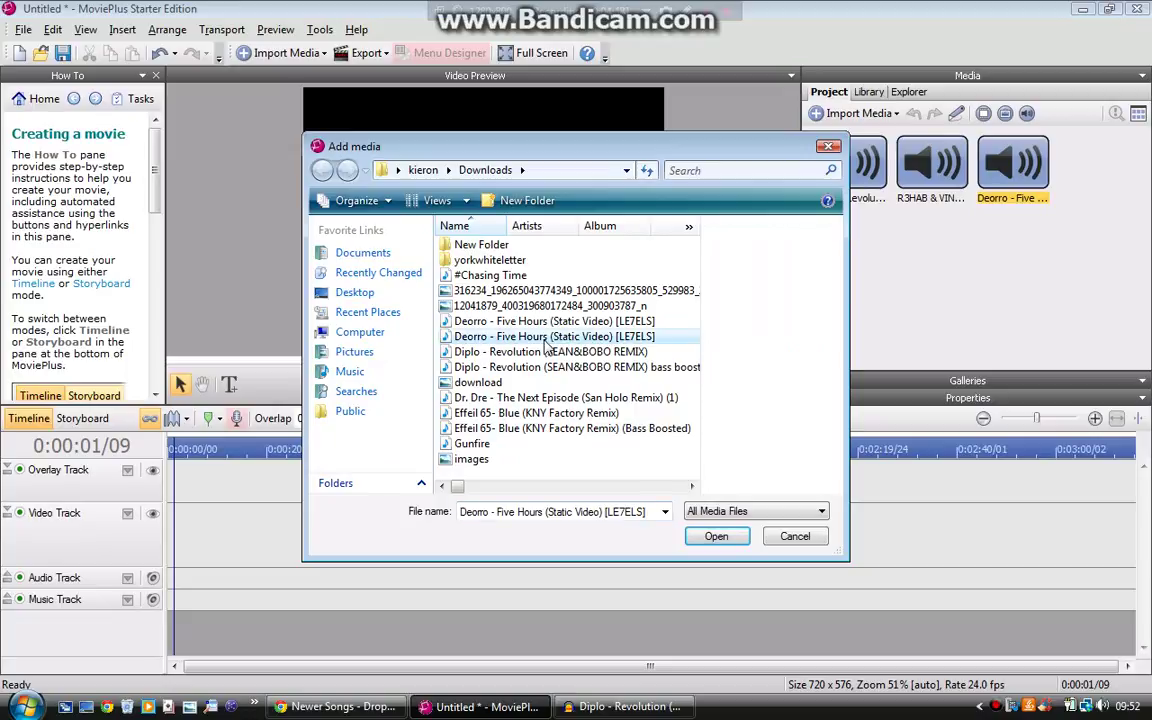
click(716, 536)
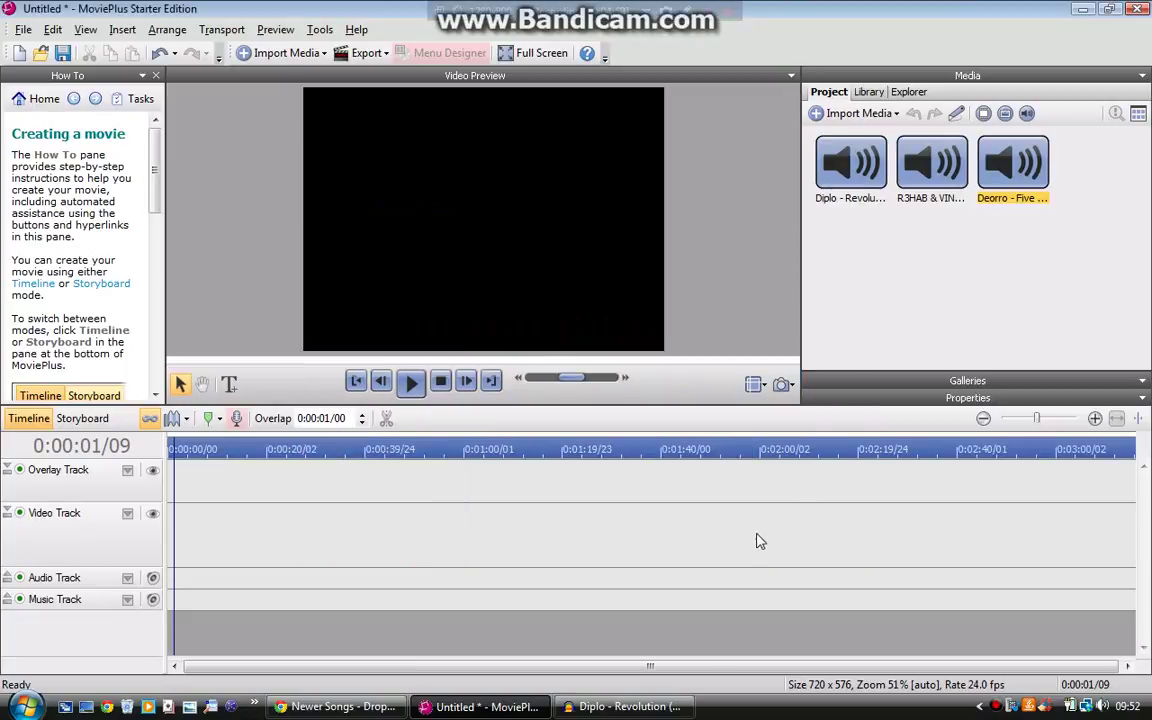
drag(1093, 165, 178, 595)
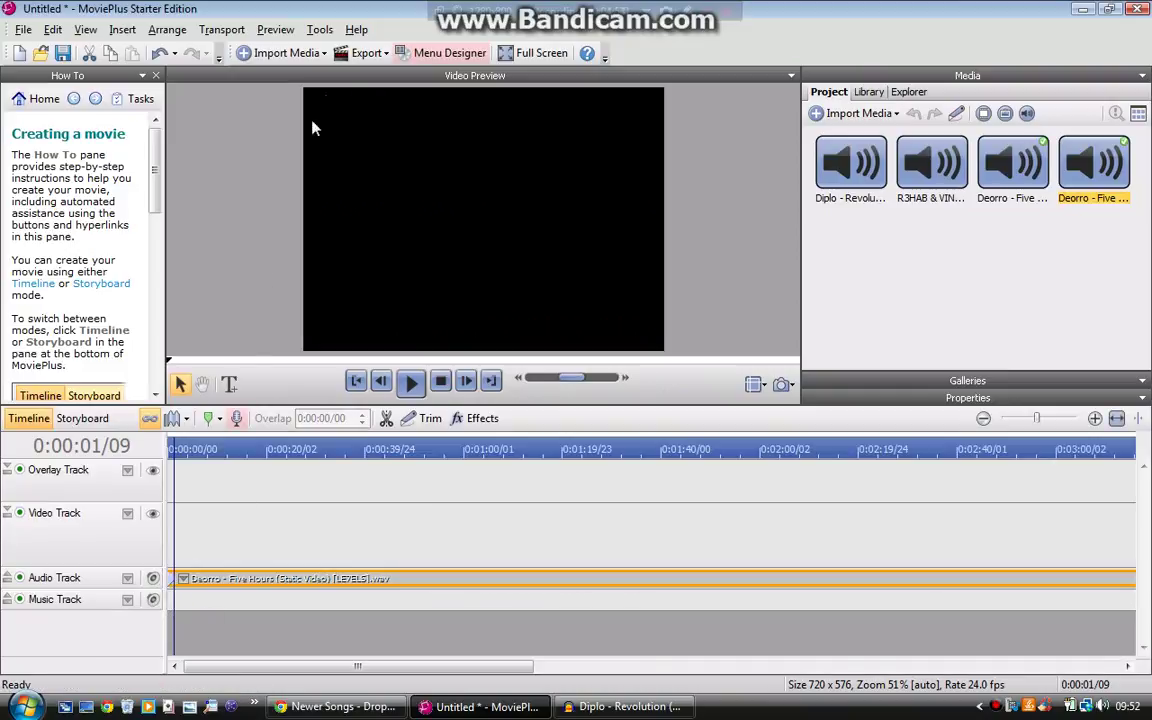
Step: Open the movie export settings, cancel the export, and deselect the audio clip
click(372, 54)
click(368, 74)
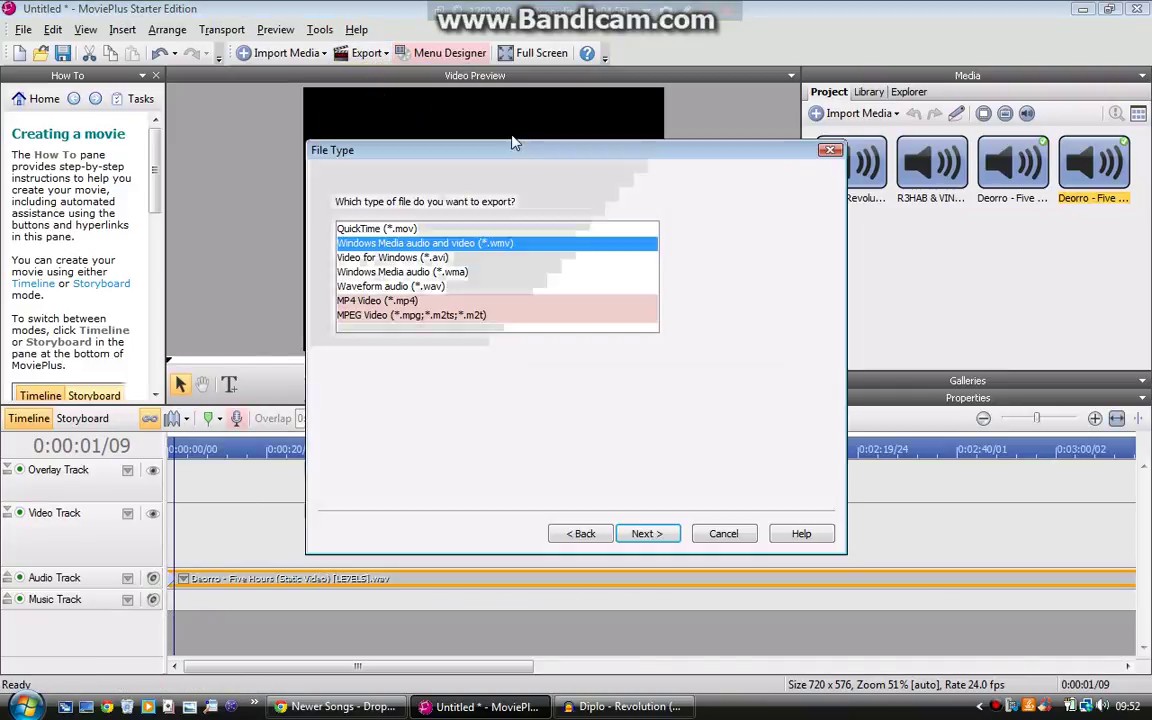
click(650, 535)
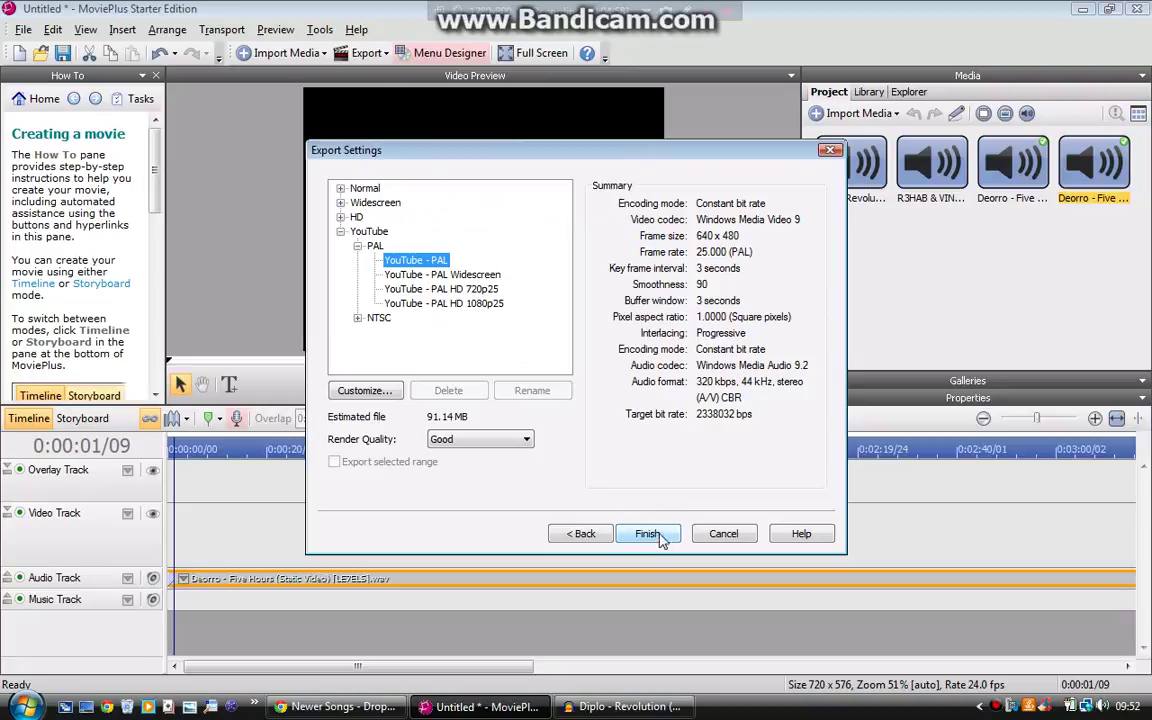
click(722, 534)
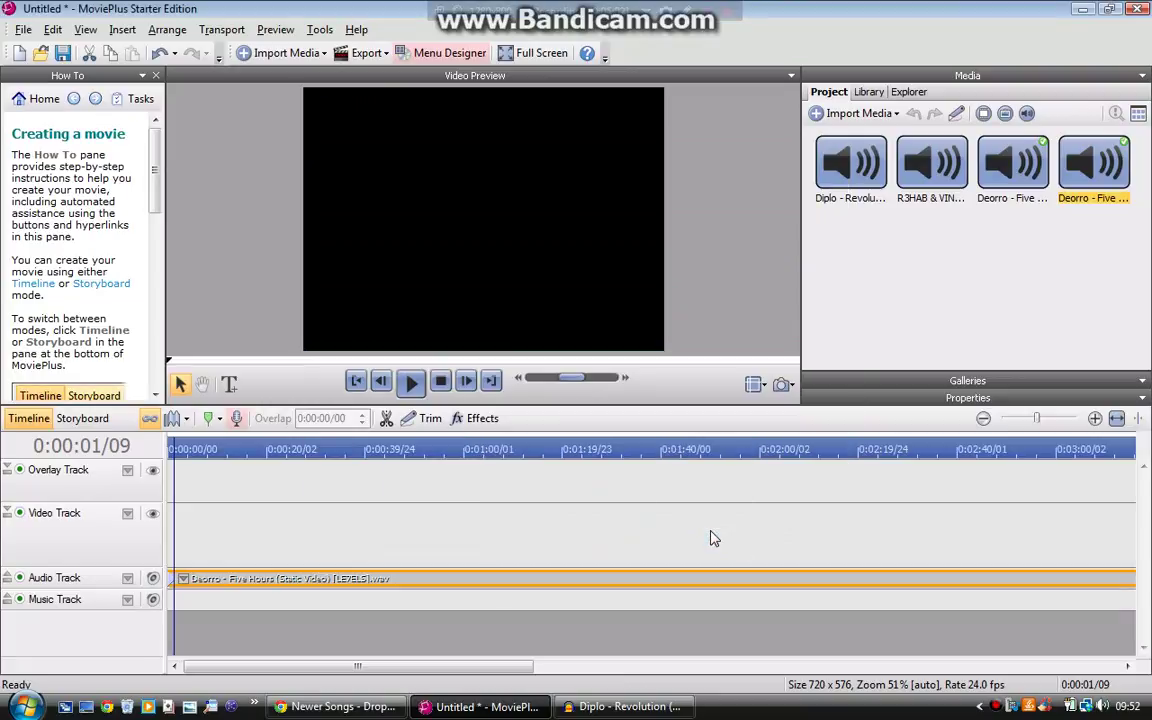
click(711, 539)
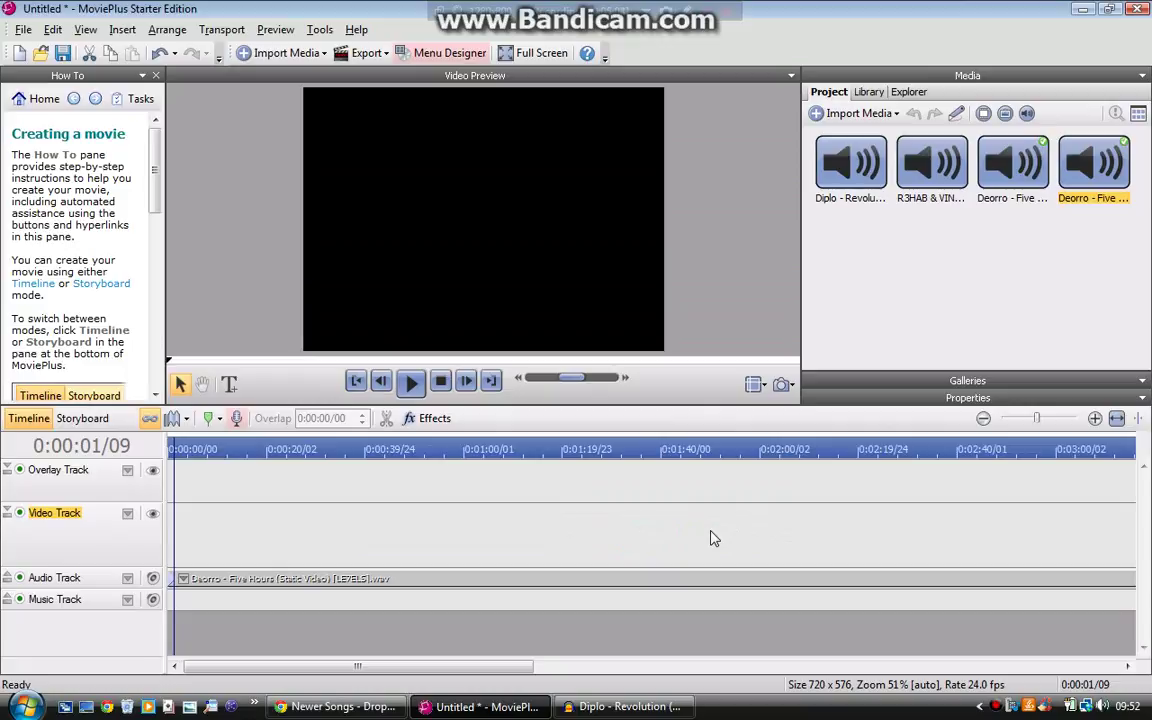